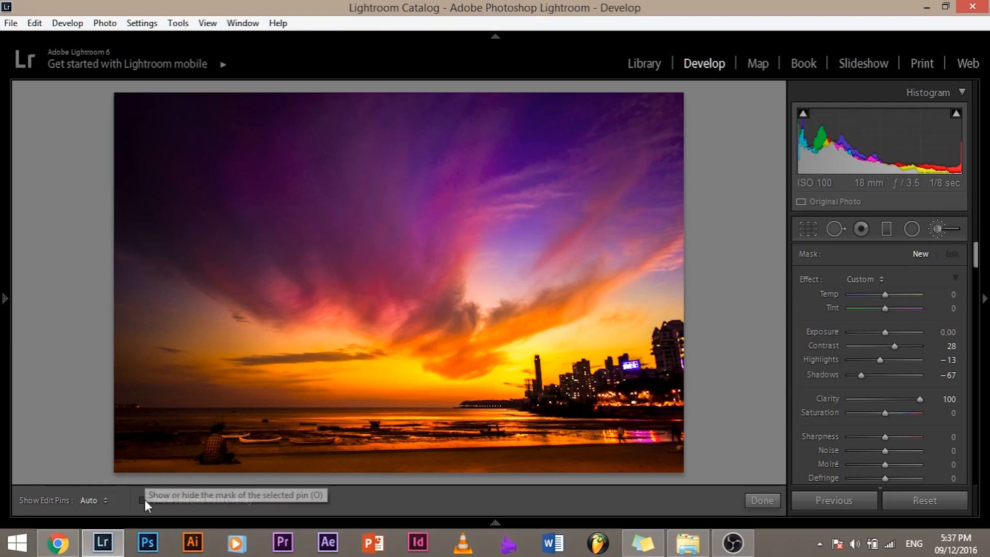
Turn off the lens profile corrections for the sunset photo.
{"action": "scroll", "coordinate": [886, 361], "scroll_direction": "down", "scroll_amount": 15}
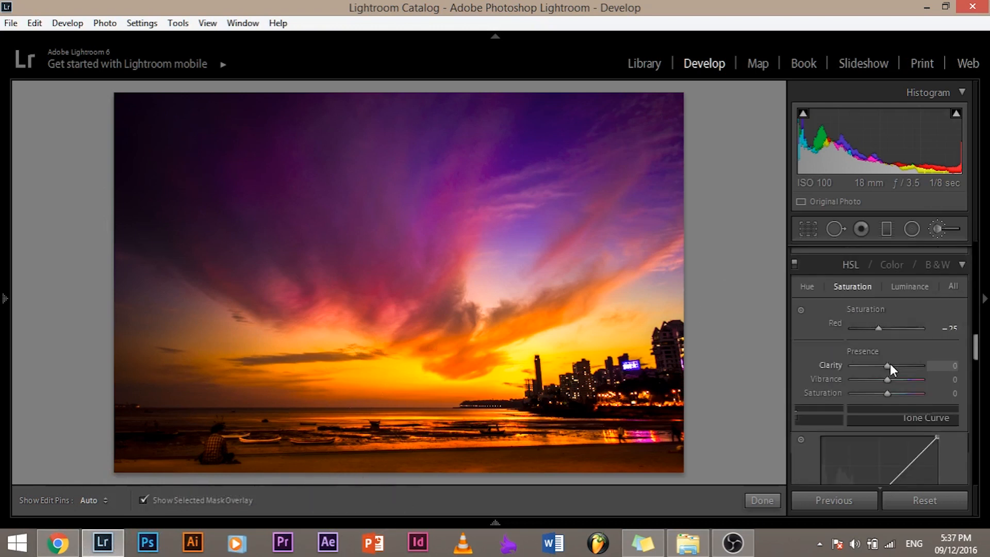
{"action": "scroll", "coordinate": [874, 385], "scroll_direction": "down", "scroll_amount": 5}
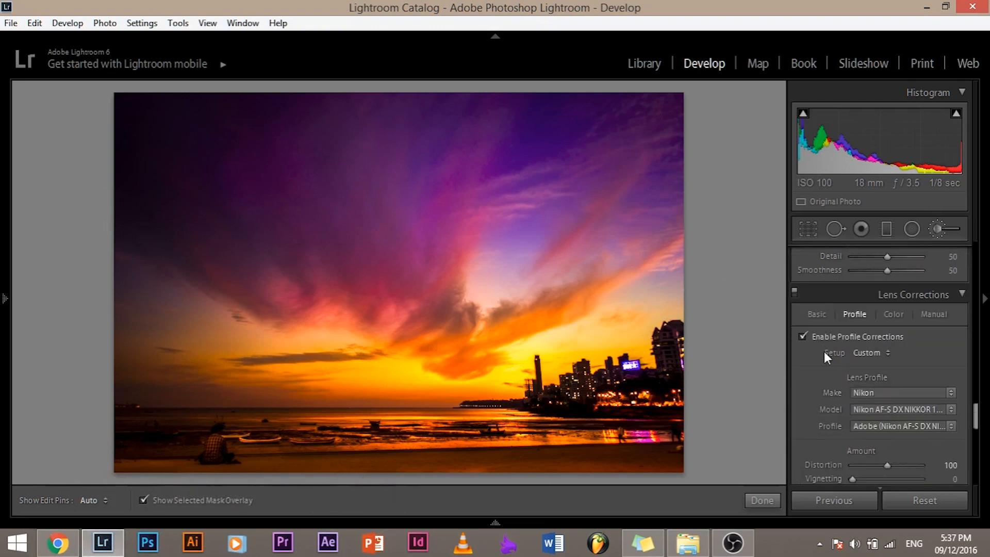
{"action": "left_click", "coordinate": [812, 336]}
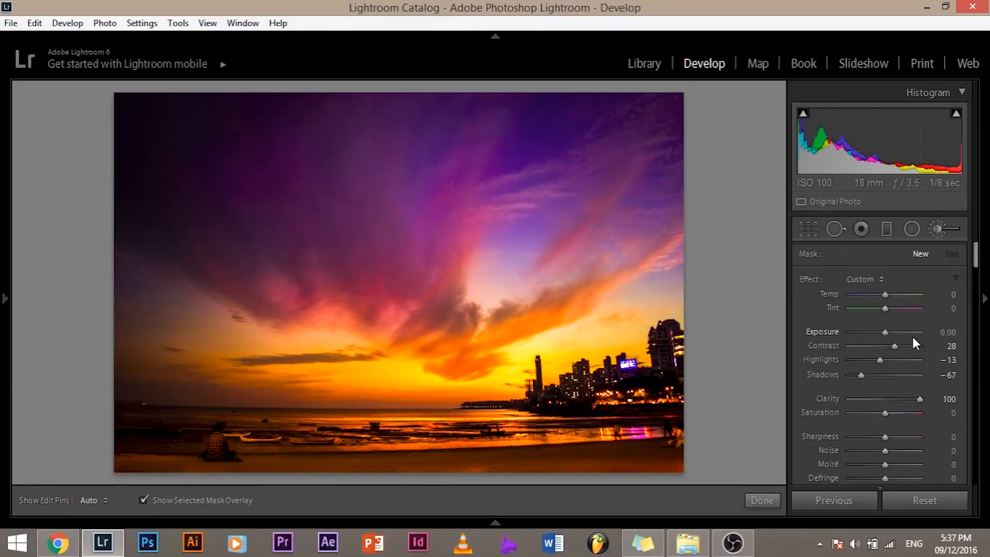
Restart the Adjustment Brush on the sunset photo and examine the effect and brush settings of the sky pin.
{"action": "left_click", "coordinate": [954, 230]}
{"action": "left_click", "coordinate": [947, 230]}
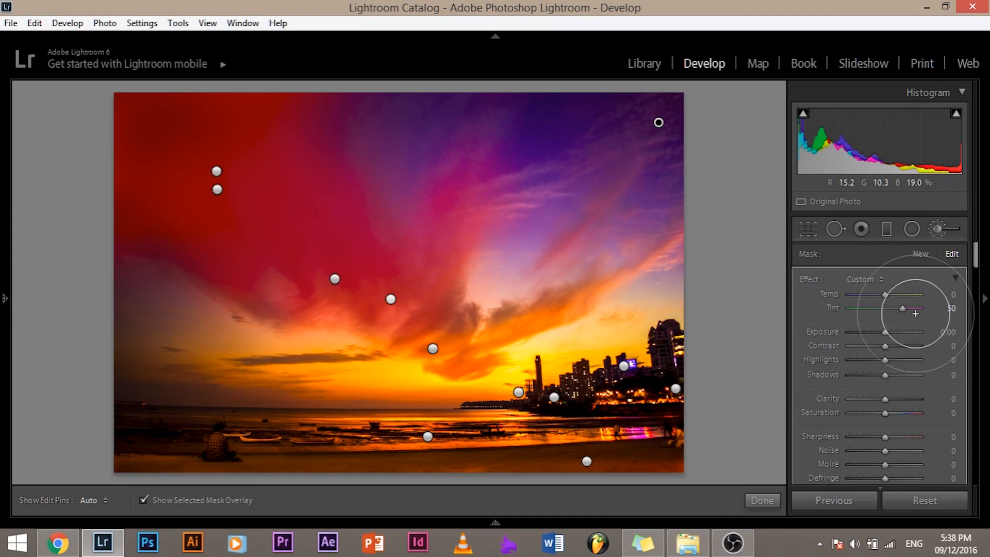
{"action": "scroll", "coordinate": [910, 408], "scroll_direction": "down", "scroll_amount": 3}
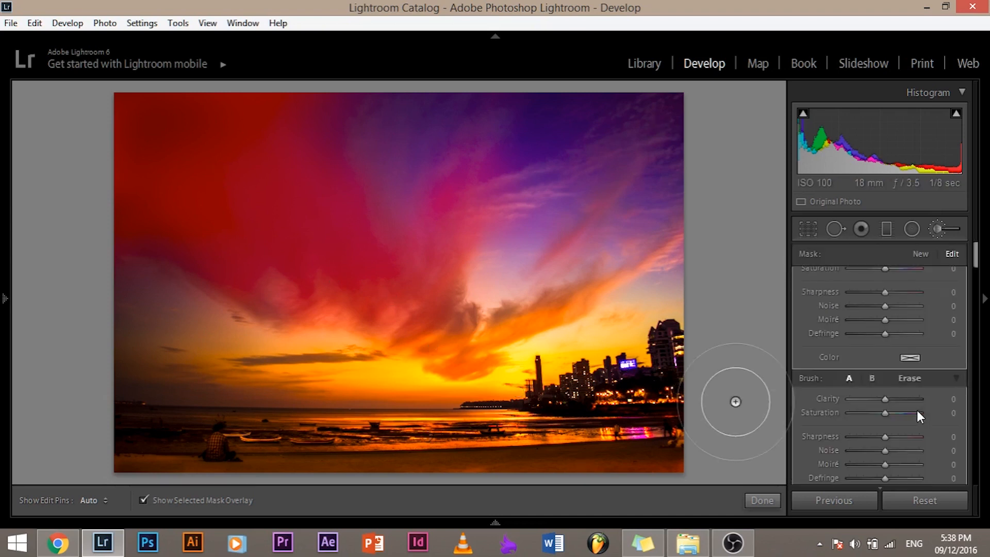
{"action": "scroll", "coordinate": [917, 410], "scroll_direction": "up", "scroll_amount": 3}
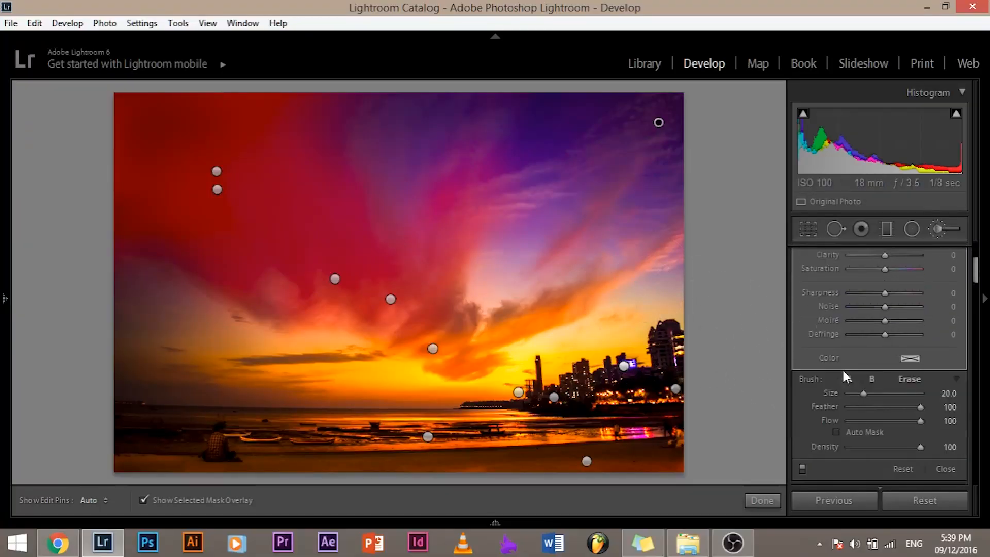
Compare the sunset photo with and without its brush adjustments, ending with them enabled.
{"action": "scroll", "coordinate": [843, 374], "scroll_direction": "down", "scroll_amount": 2}
{"action": "left_click", "coordinate": [802, 398]}
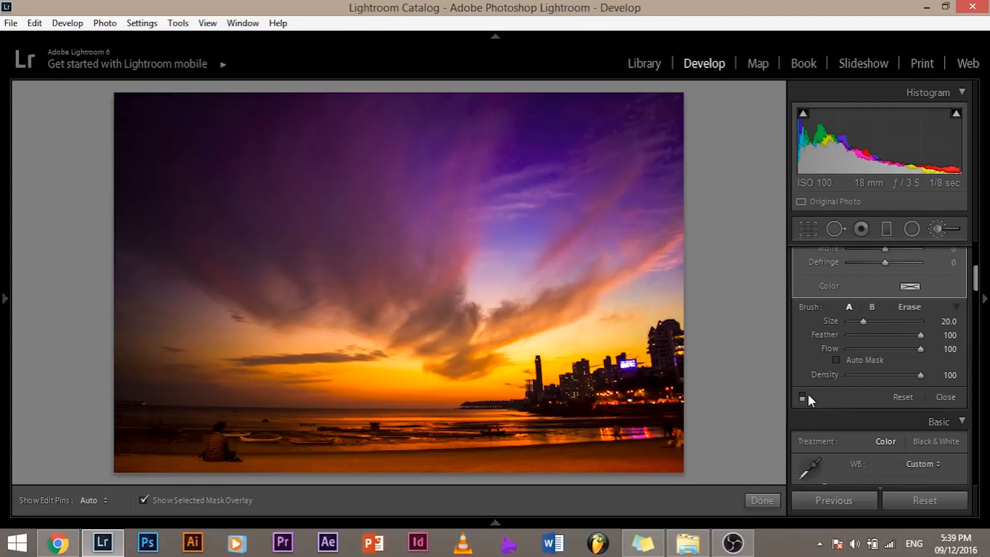
{"action": "left_click", "coordinate": [802, 396]}
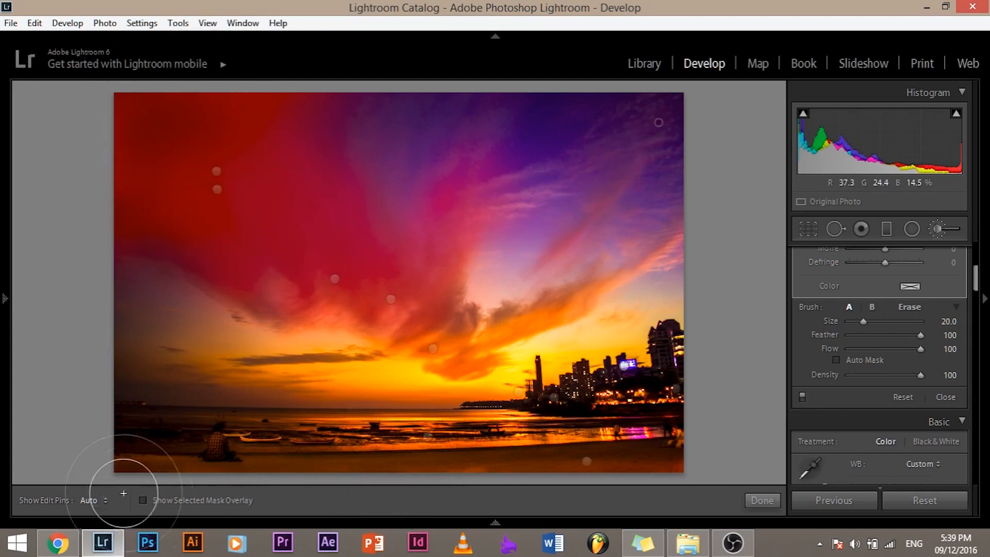
{"action": "left_click", "coordinate": [801, 396]}
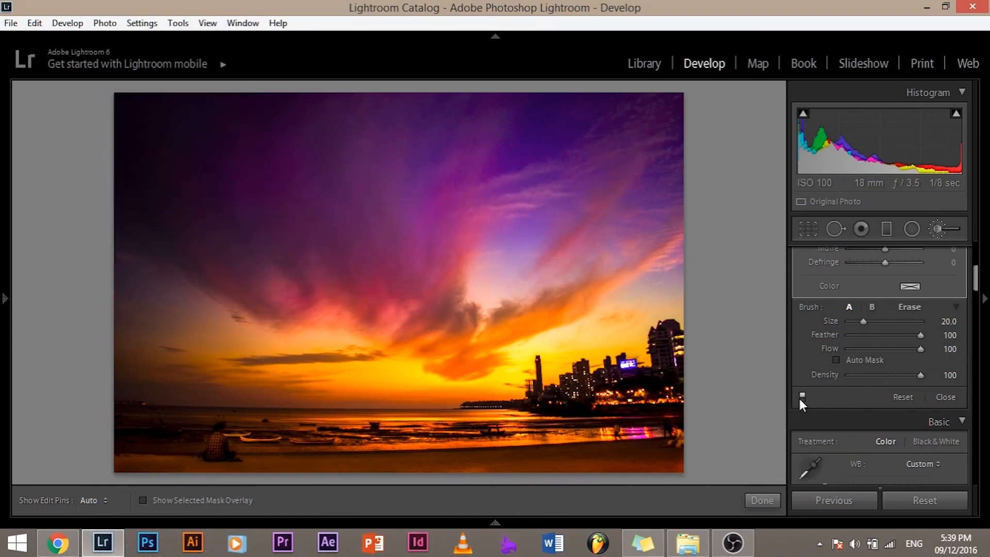
{"action": "left_click", "coordinate": [801, 396]}
{"action": "left_click", "coordinate": [802, 395]}
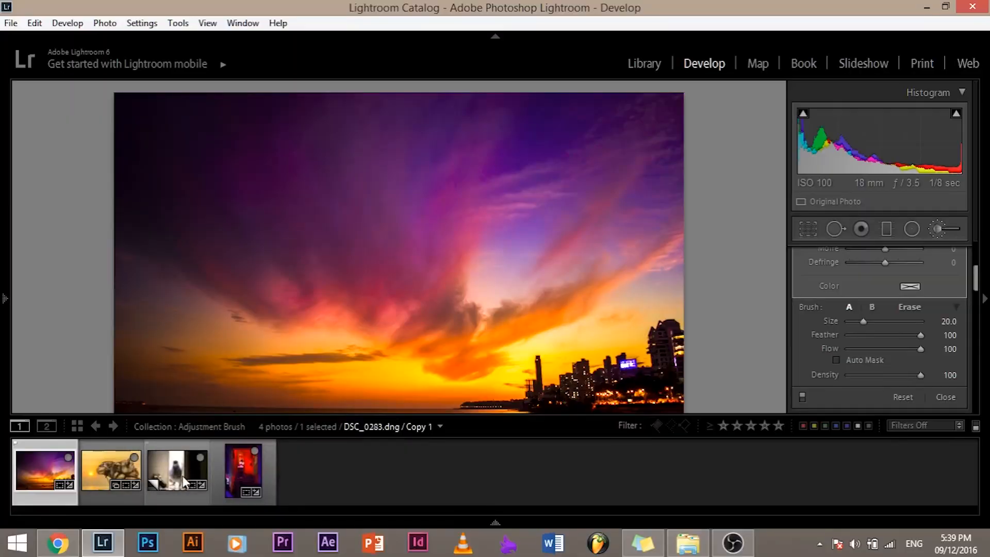
Open the red staircase photo and compare it with and without its brush adjustments.
{"action": "left_click", "coordinate": [246, 471]}
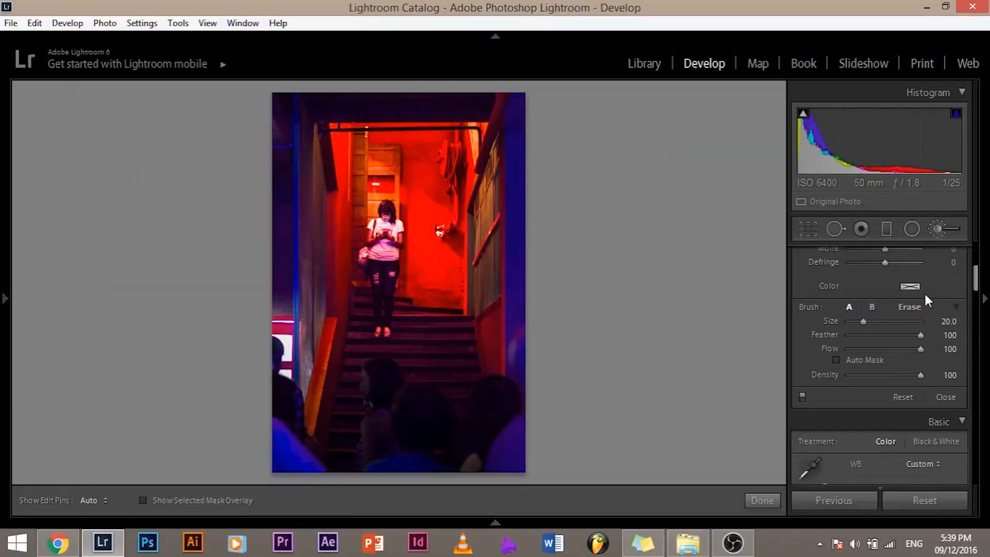
{"action": "left_click", "coordinate": [802, 397]}
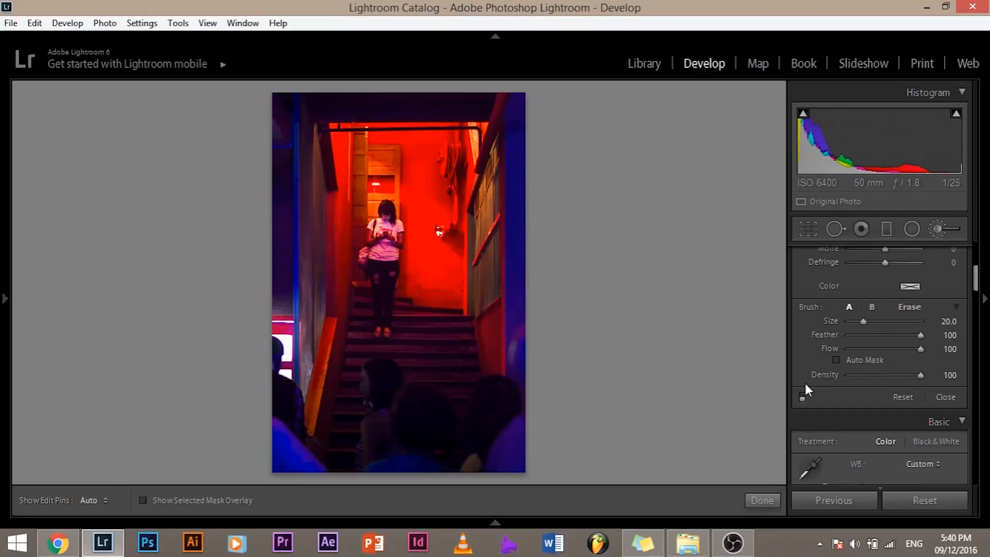
{"action": "left_click", "coordinate": [804, 393]}
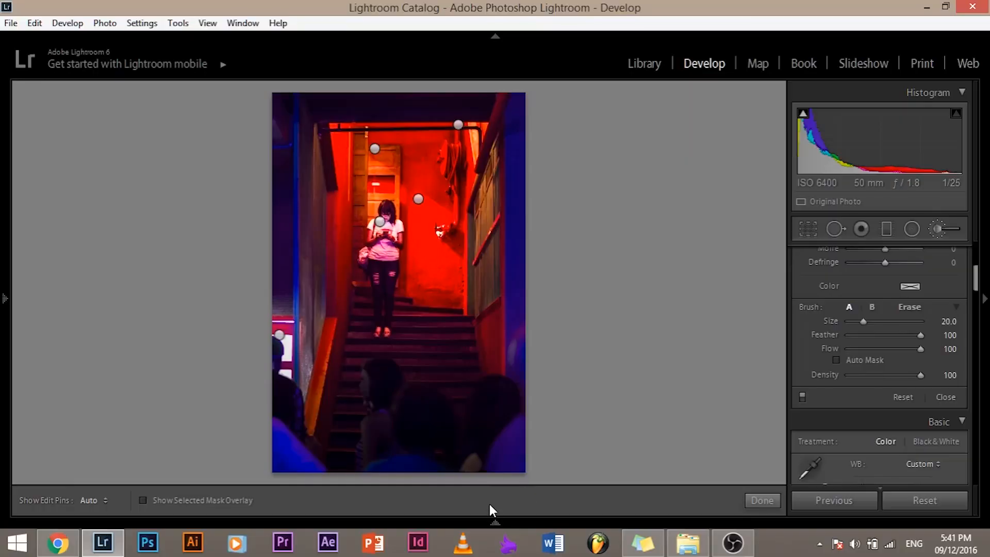
Switch to the camel photo and compare it with and without its brush adjustments.
{"action": "mouse_move", "coordinate": [490, 515]}
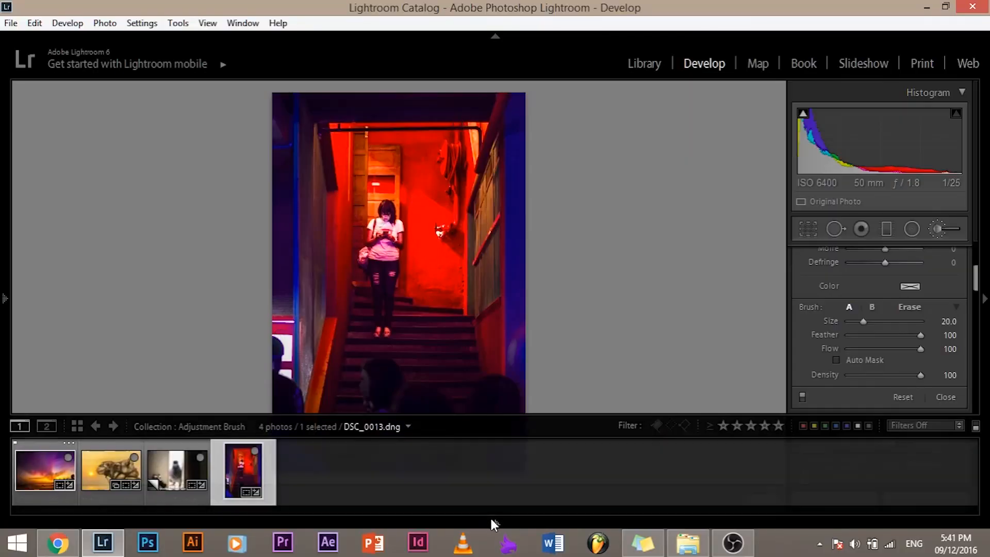
{"action": "left_click", "coordinate": [113, 463]}
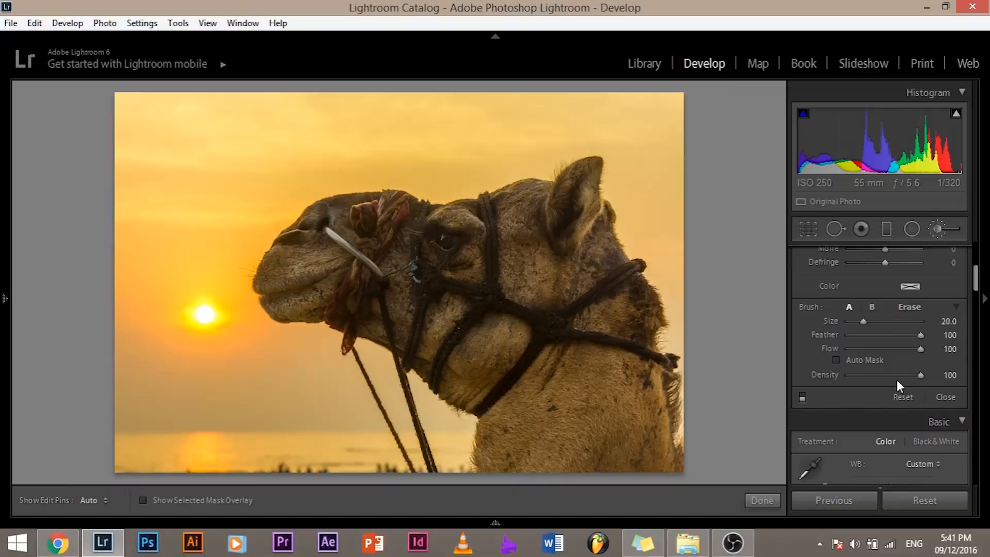
{"action": "left_click", "coordinate": [803, 396]}
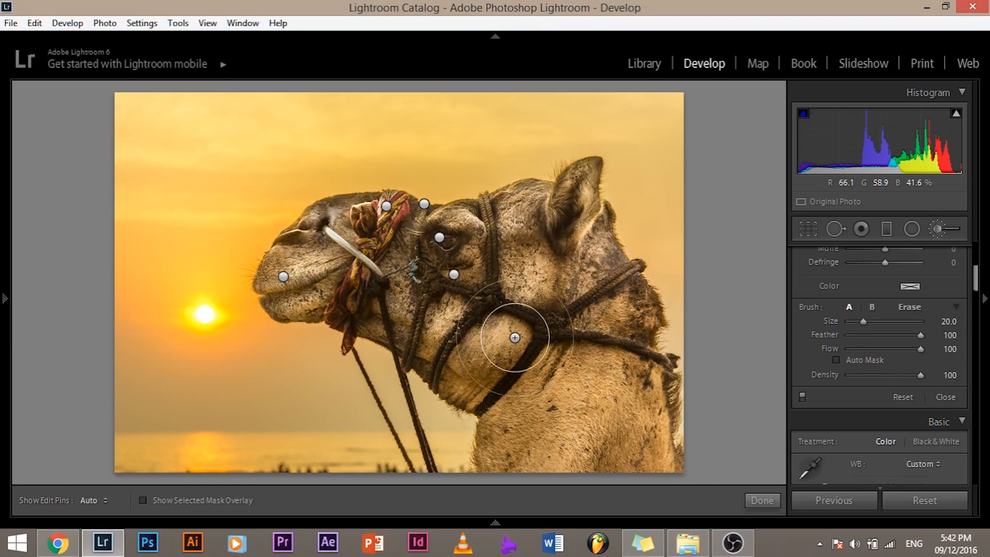
Open the pigeon photo, leave Crop & Straighten, and activate the Adjustment Brush.
{"action": "mouse_move", "coordinate": [499, 527]}
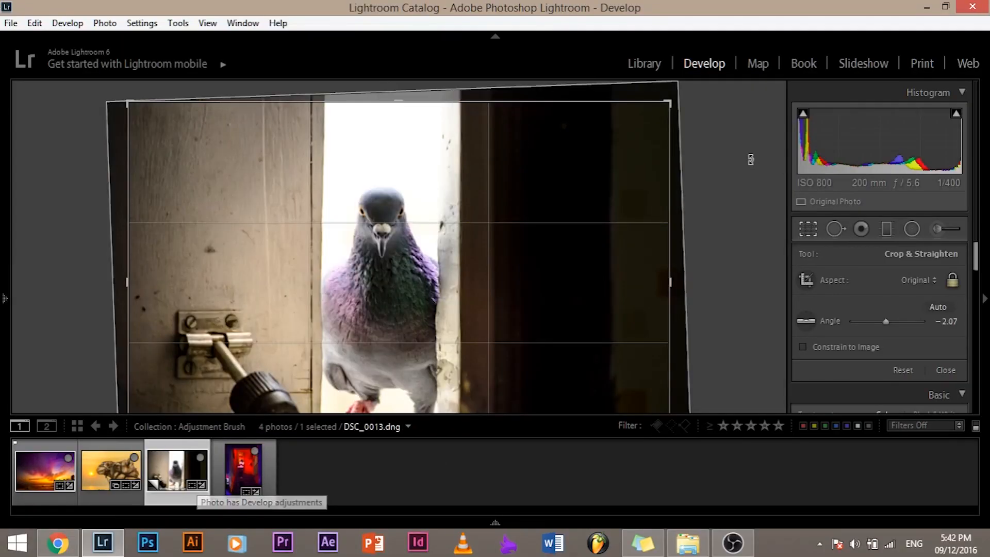
{"action": "key", "text": "Return"}
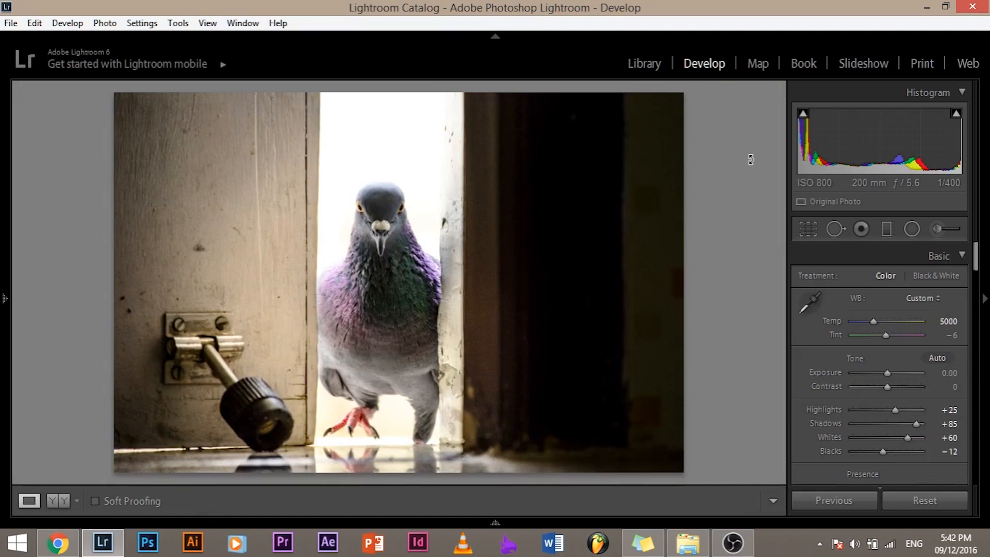
{"action": "left_click", "coordinate": [939, 227]}
{"action": "scroll", "coordinate": [896, 292], "scroll_direction": "down", "scroll_amount": 3}
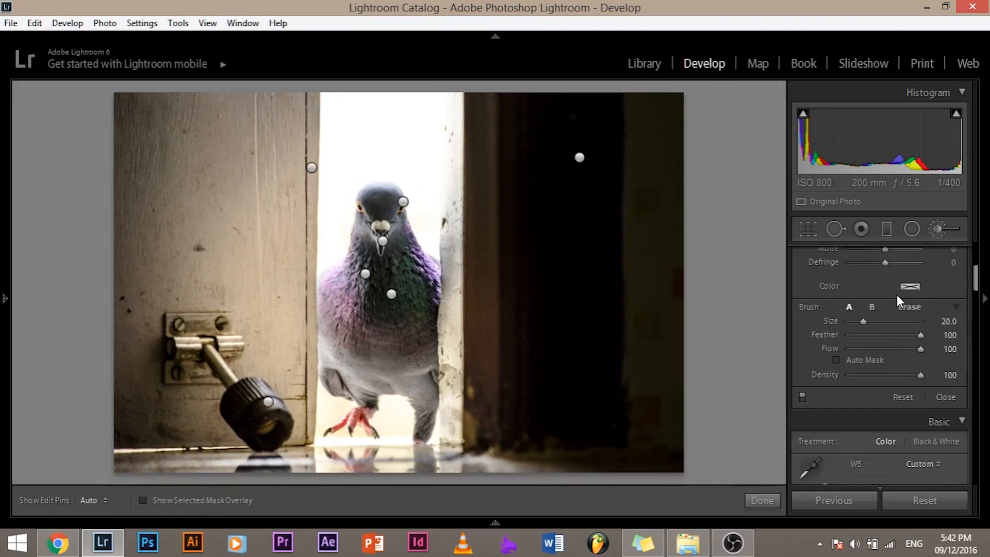
Compare the pigeon photo with and without its brush adjustments, leaving them enabled.
{"action": "scroll", "coordinate": [794, 349], "scroll_direction": "down", "scroll_amount": 2}
{"action": "left_click", "coordinate": [804, 326]}
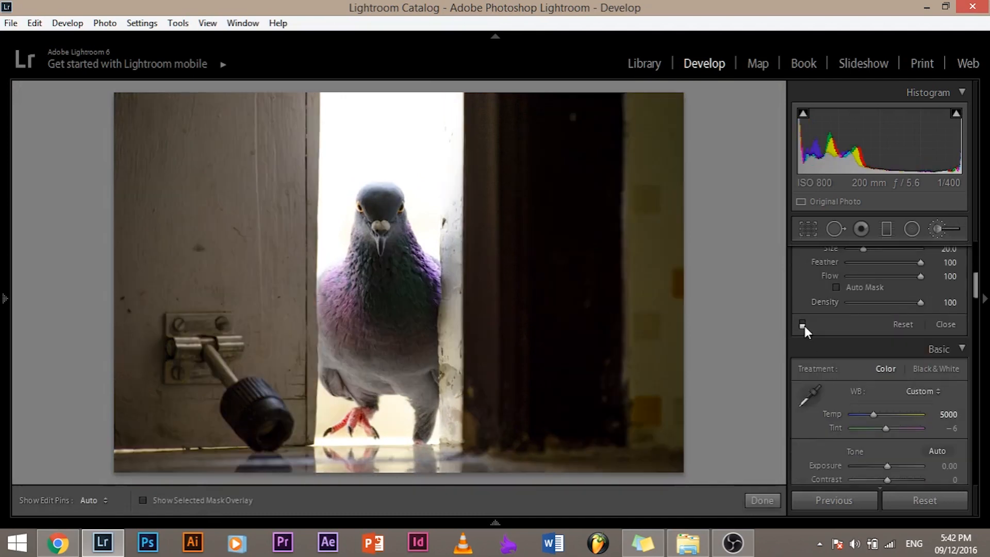
{"action": "left_click", "coordinate": [803, 323]}
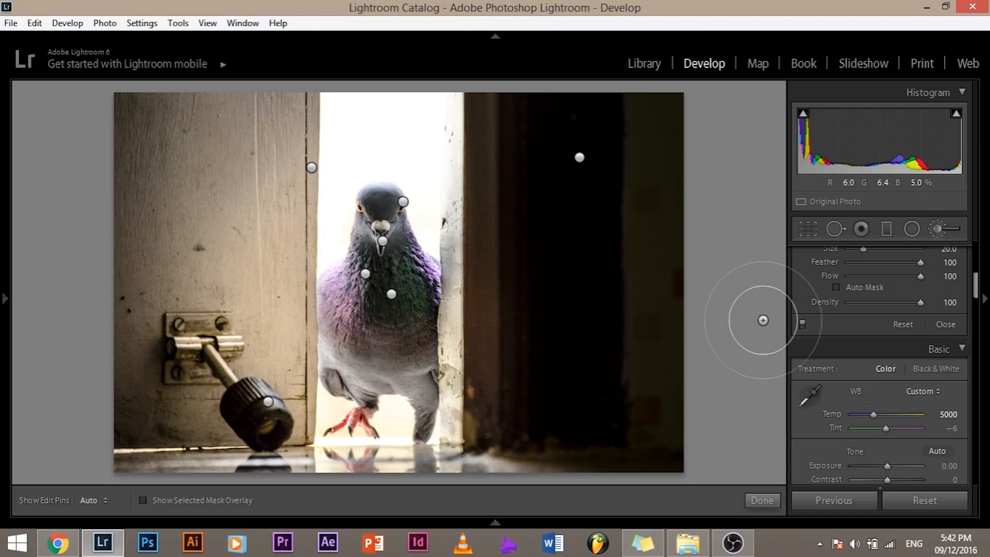
{"action": "left_click", "coordinate": [802, 324]}
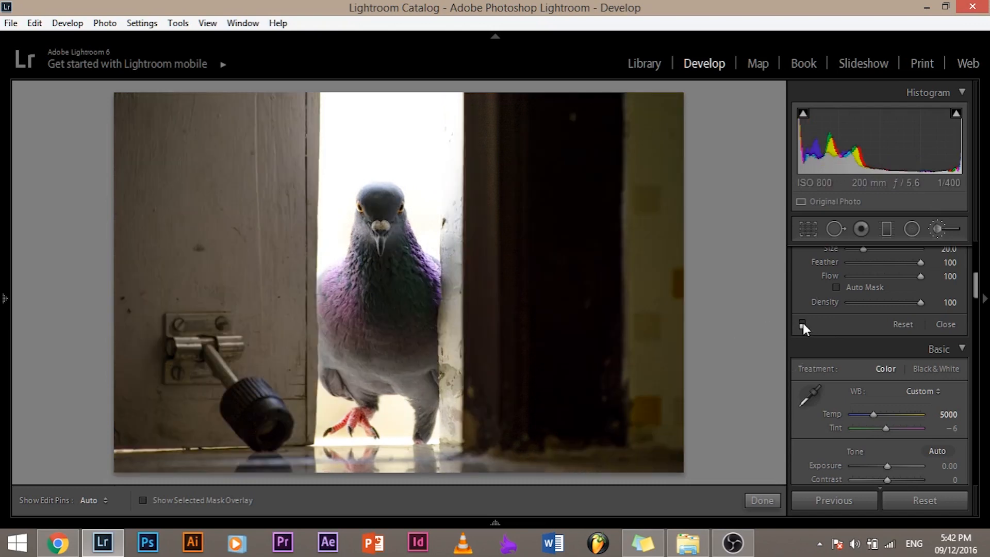
{"action": "left_click", "coordinate": [802, 323]}
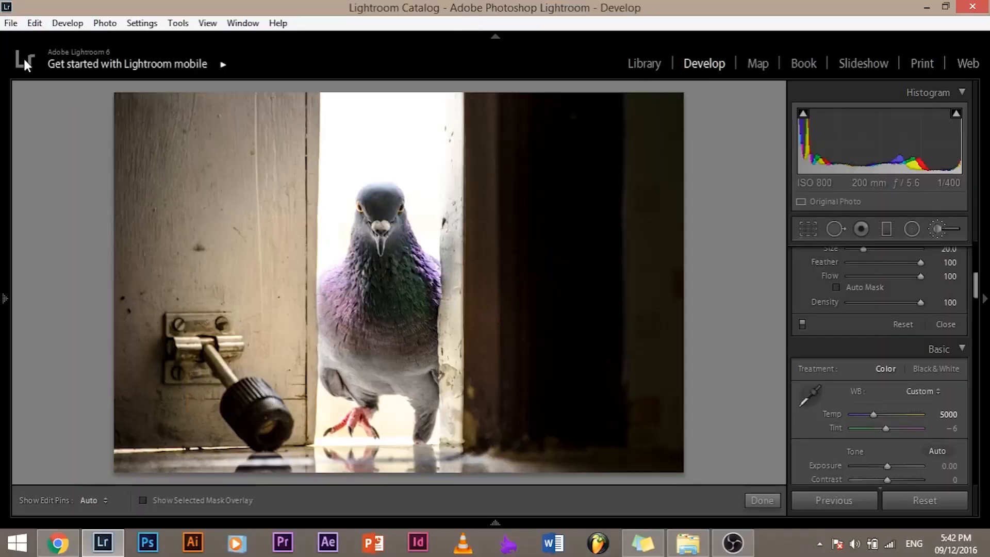
Zoom the pigeon photo to 1:3 on the head and chest and check the mask overlay of the brushed area.
{"action": "left_click", "coordinate": [5, 186]}
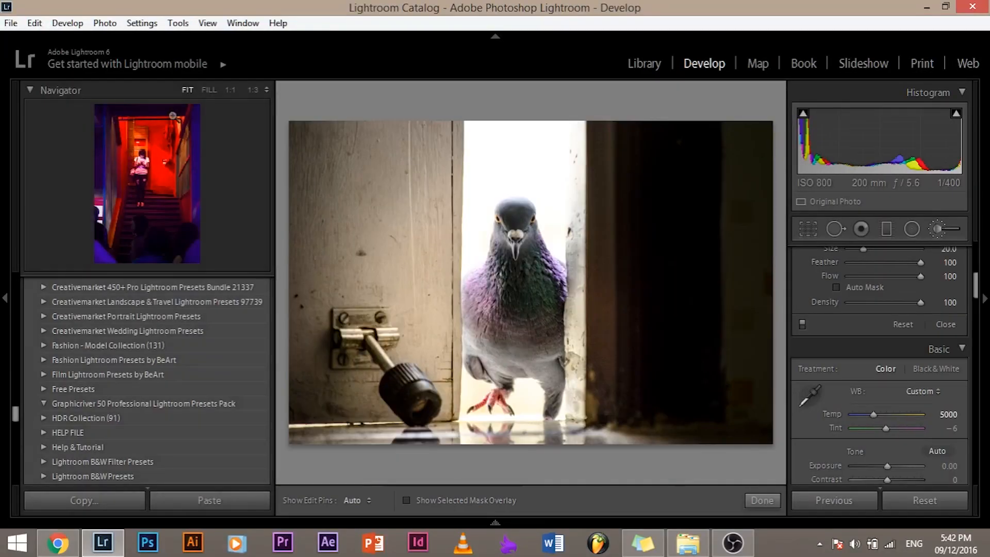
{"action": "left_click", "coordinate": [252, 89]}
{"action": "key", "text": "space"}
{"action": "mouse_move", "coordinate": [406, 347]}
{"action": "left_mouse_down"}
{"action": "mouse_move", "coordinate": [685, 121]}
{"action": "mouse_move", "coordinate": [689, 170]}
{"action": "left_mouse_up"}
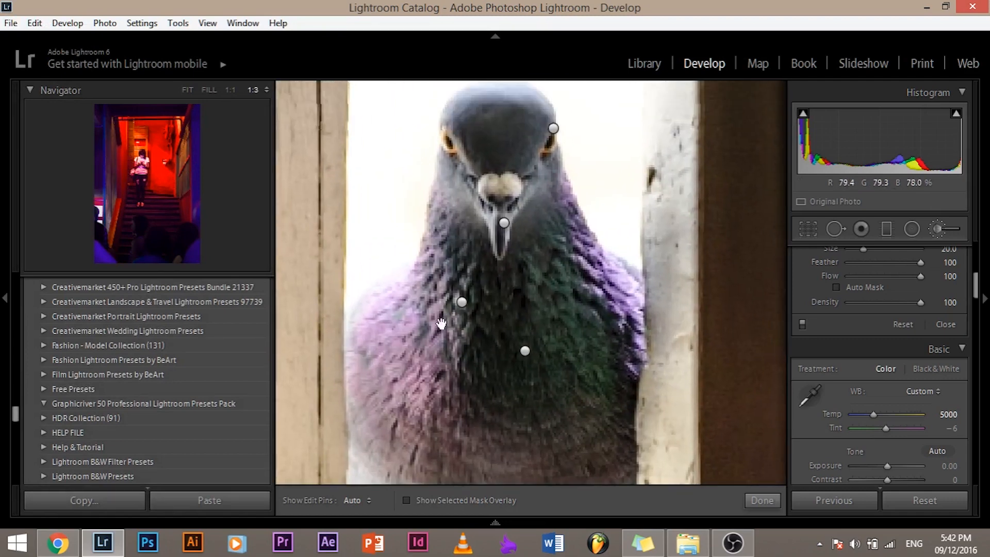
{"action": "left_click", "coordinate": [418, 499]}
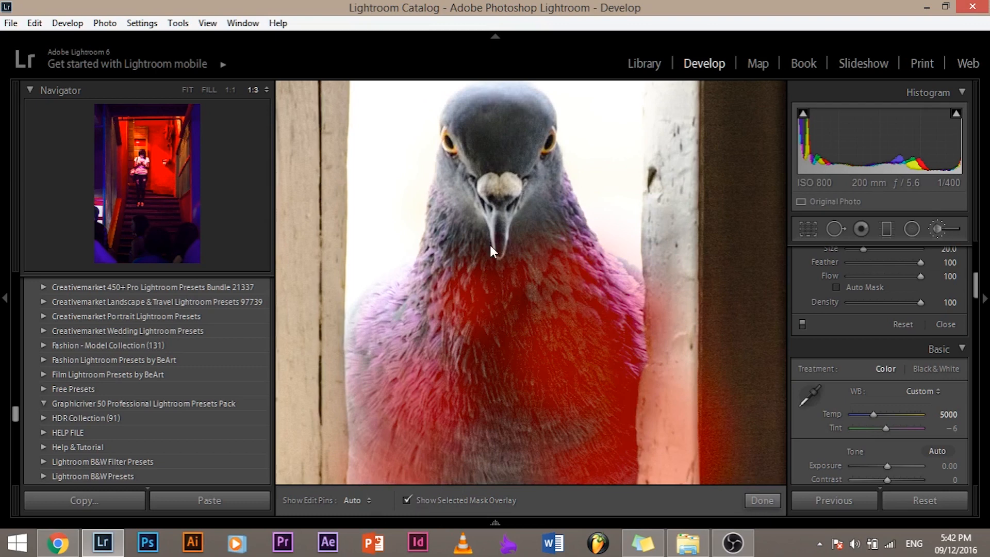
{"action": "left_click", "coordinate": [425, 499]}
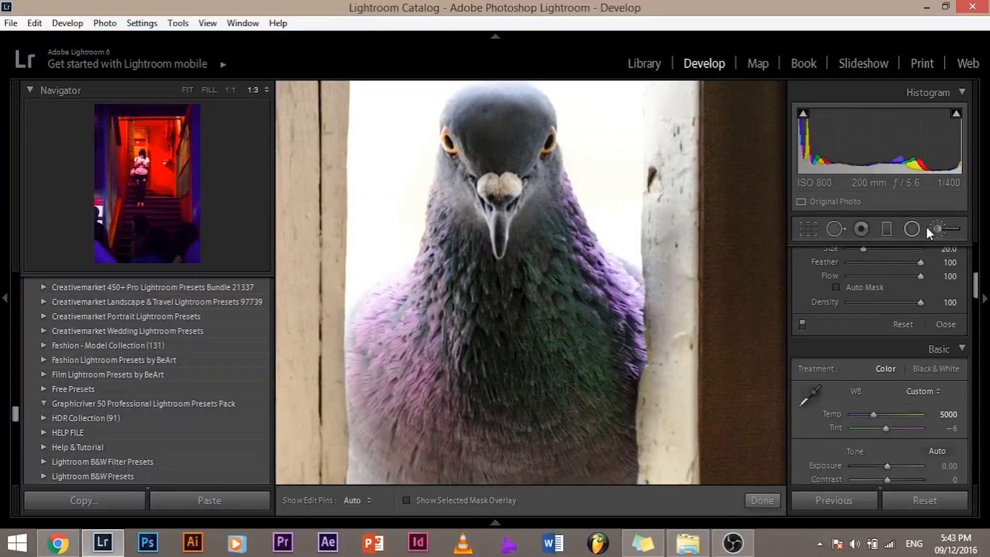
Restart the Adjustment Brush in new-mask mode and examine its effect sliders.
{"action": "left_click", "coordinate": [937, 228]}
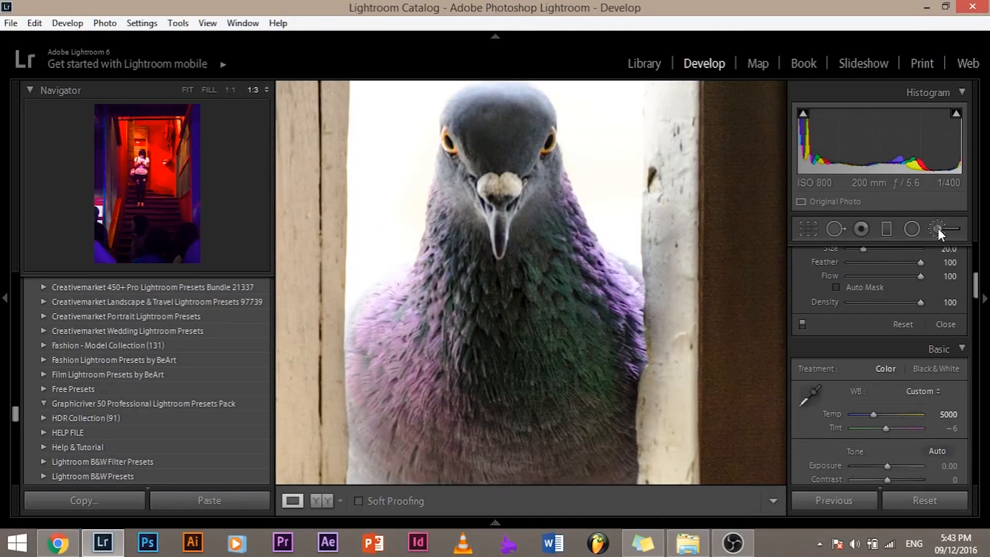
{"action": "scroll", "coordinate": [936, 356], "scroll_direction": "up", "scroll_amount": 5}
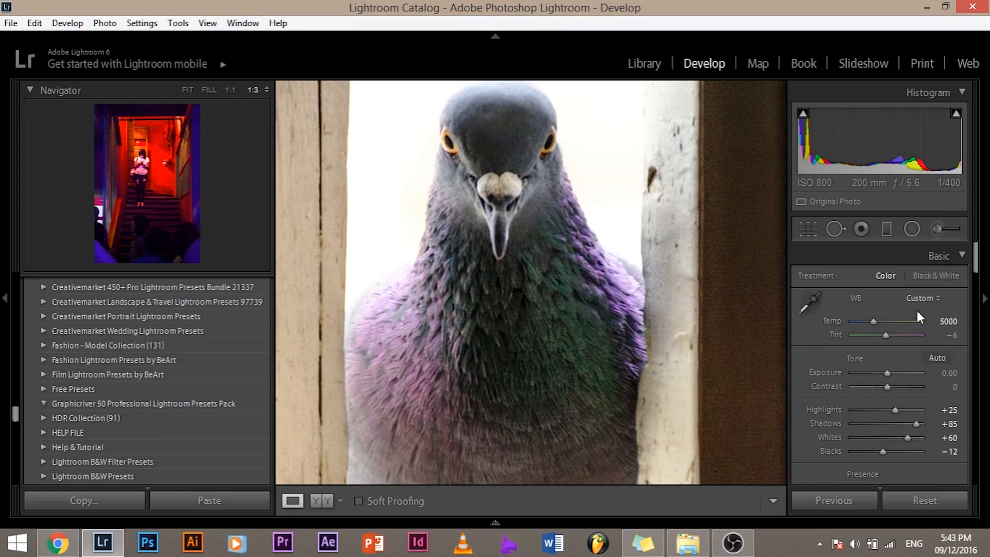
{"action": "left_click", "coordinate": [938, 227]}
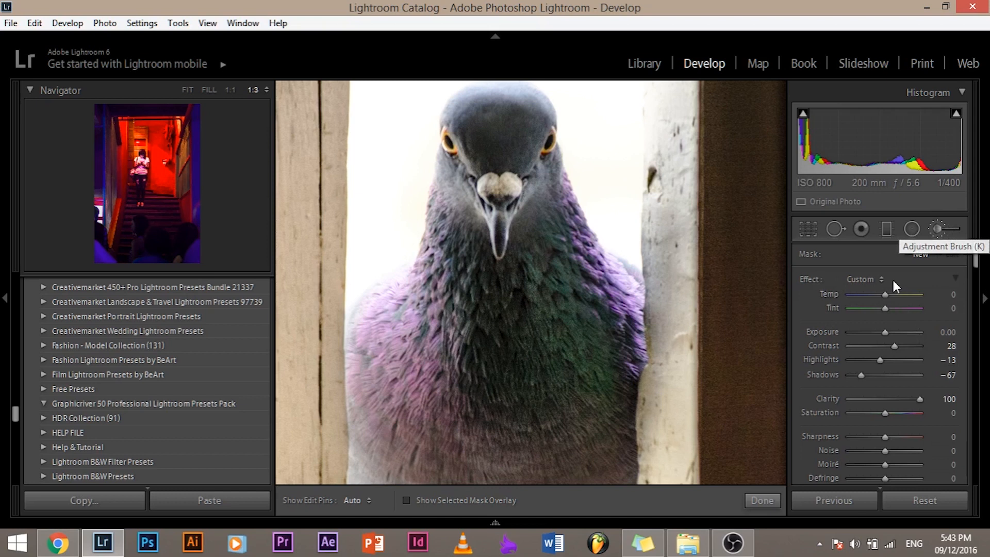
{"action": "scroll", "coordinate": [889, 328], "scroll_direction": "down", "scroll_amount": 3}
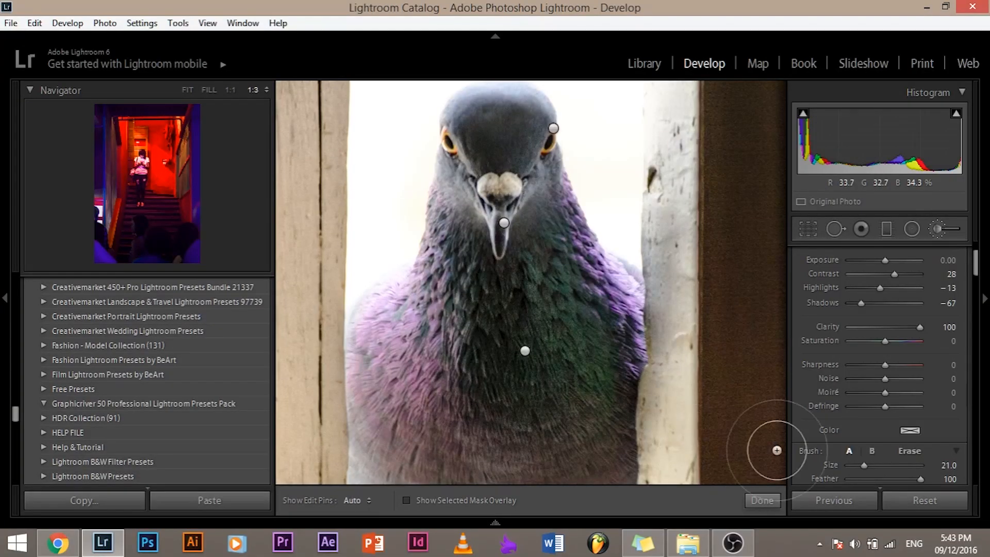
{"action": "scroll", "coordinate": [873, 300], "scroll_direction": "up", "scroll_amount": 3}
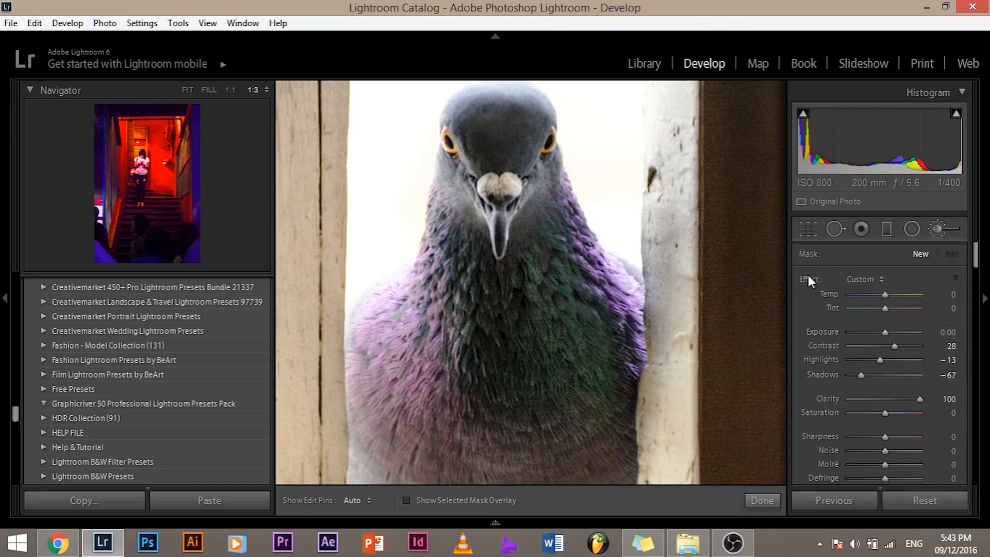
Set the adjustment brush size to 26.3 and try out a lower flow.
{"action": "scroll", "coordinate": [886, 412], "scroll_direction": "down", "scroll_amount": 3}
{"action": "scroll", "coordinate": [885, 422], "scroll_direction": "down", "scroll_amount": 5}
{"action": "scroll", "coordinate": [883, 422], "scroll_direction": "up", "scroll_amount": 6}
{"action": "scroll", "coordinate": [865, 351], "scroll_direction": "down", "scroll_amount": 3}
{"action": "mouse_move", "coordinate": [865, 329]}
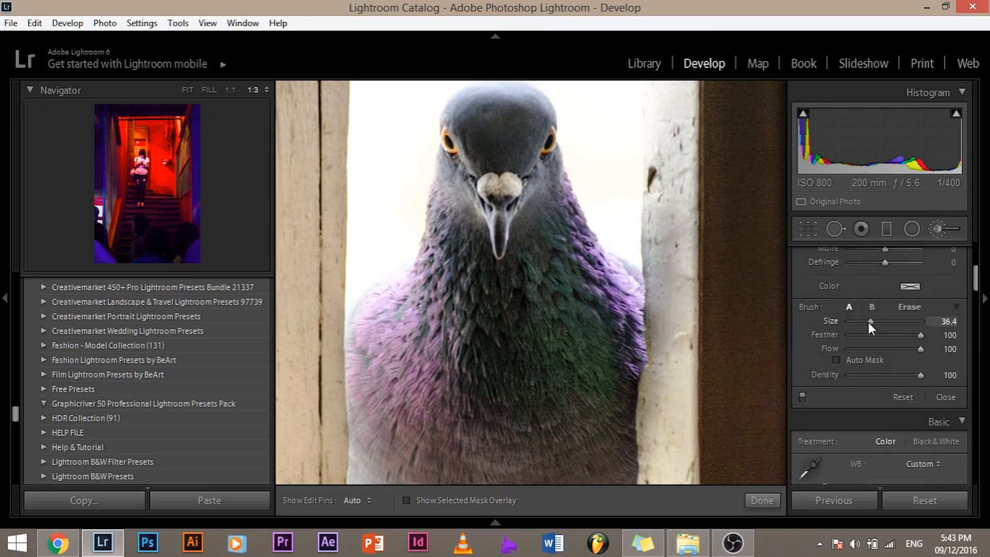
{"action": "left_click", "coordinate": [868, 323]}
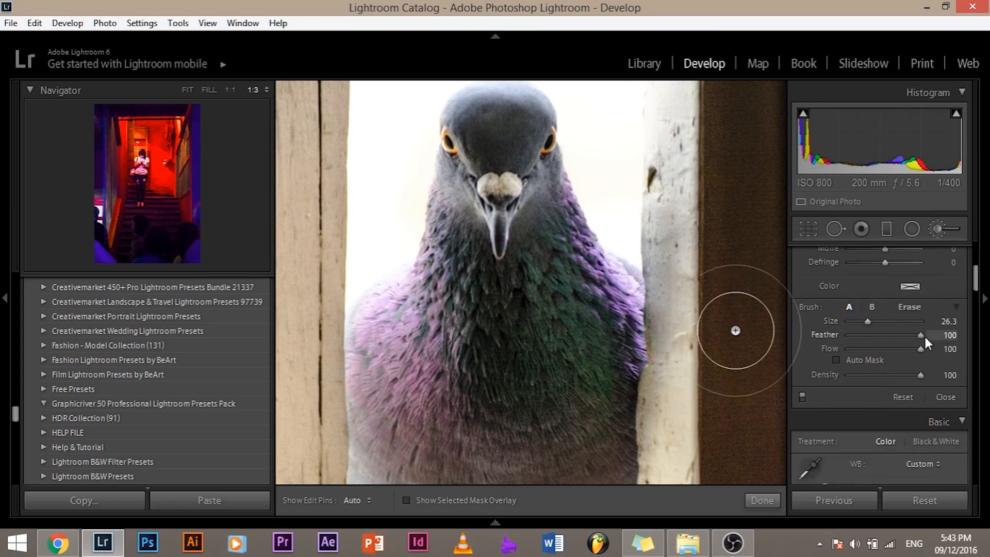
{"action": "left_click_drag", "start_coordinate": [916, 347], "coordinate": [898, 348]}
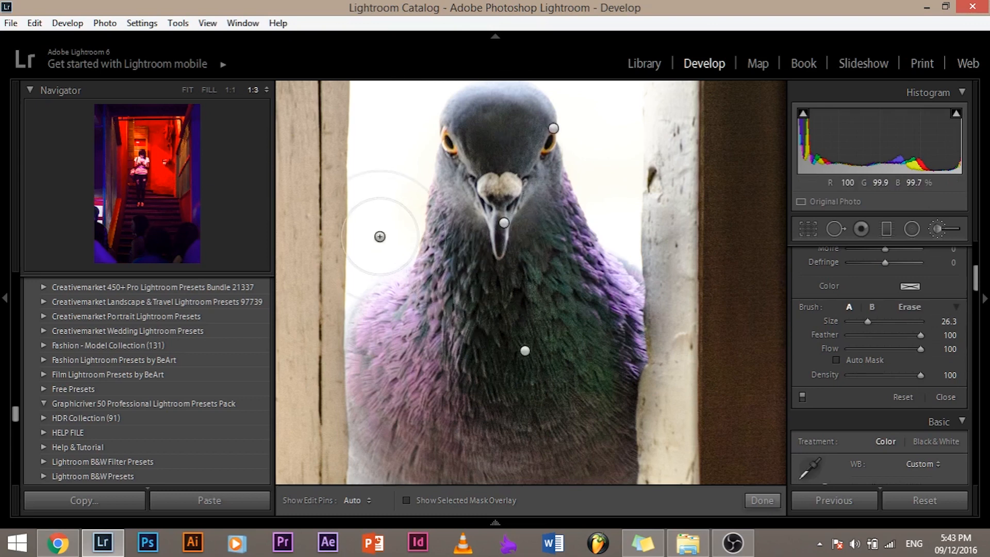
Restore the new brush's flow to 100 and set its saturation to 44.
{"action": "left_click", "coordinate": [862, 349]}
{"action": "left_click_drag", "start_coordinate": [861, 349], "coordinate": [915, 360]}
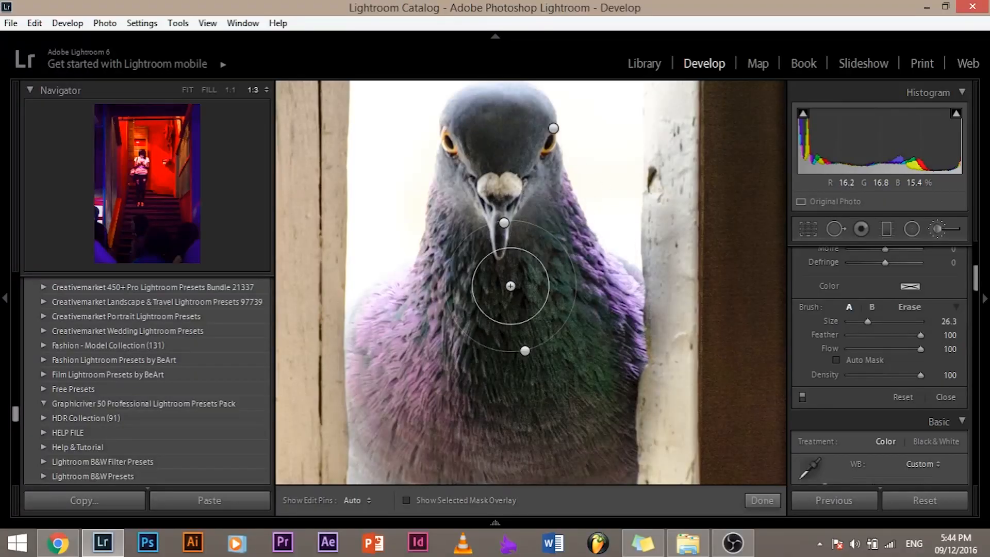
{"action": "scroll", "coordinate": [809, 343], "scroll_direction": "up", "scroll_amount": 5}
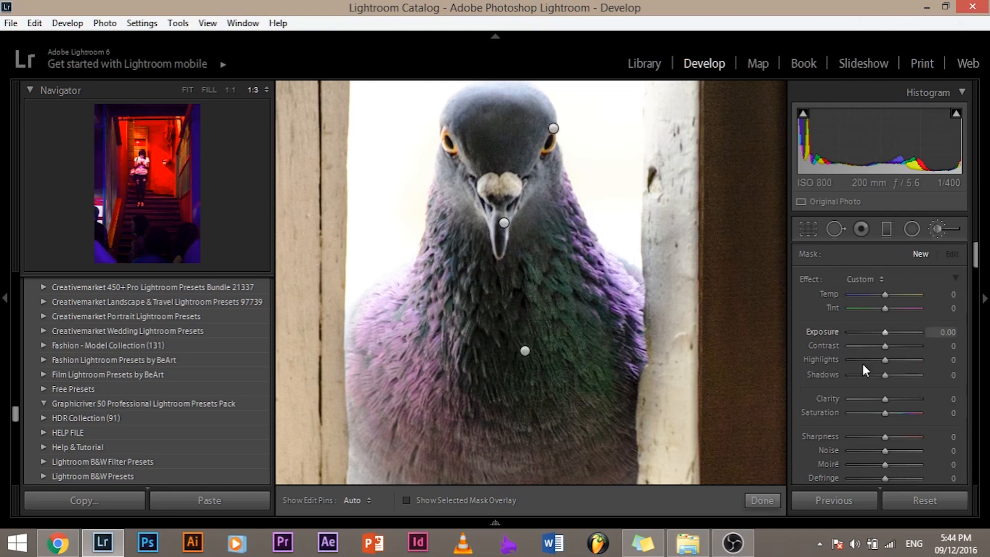
{"action": "left_click_drag", "start_coordinate": [885, 415], "coordinate": [900, 412]}
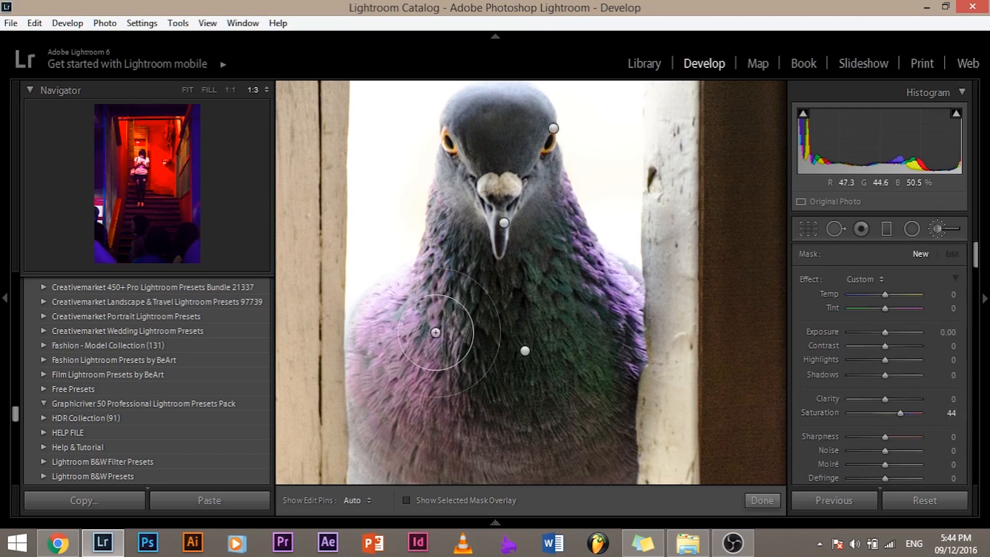
Paint the saturation brush over the pigeon's neck and chest feathers and raise that adjustment's saturation to 51.
{"action": "key", "text": "h"}
{"action": "mouse_move", "coordinate": [489, 352]}
{"action": "left_mouse_down"}
{"action": "mouse_move", "coordinate": [470, 390]}
{"action": "mouse_move", "coordinate": [545, 254]}
{"action": "mouse_move", "coordinate": [536, 217]}
{"action": "mouse_move", "coordinate": [463, 243]}
{"action": "mouse_move", "coordinate": [440, 353]}
{"action": "mouse_move", "coordinate": [479, 426]}
{"action": "mouse_move", "coordinate": [572, 397]}
{"action": "mouse_move", "coordinate": [530, 424]}
{"action": "mouse_move", "coordinate": [570, 398]}
{"action": "mouse_move", "coordinate": [600, 397]}
{"action": "mouse_move", "coordinate": [586, 436]}
{"action": "mouse_move", "coordinate": [482, 432]}
{"action": "left_mouse_up"}
{"action": "key", "text": "h"}
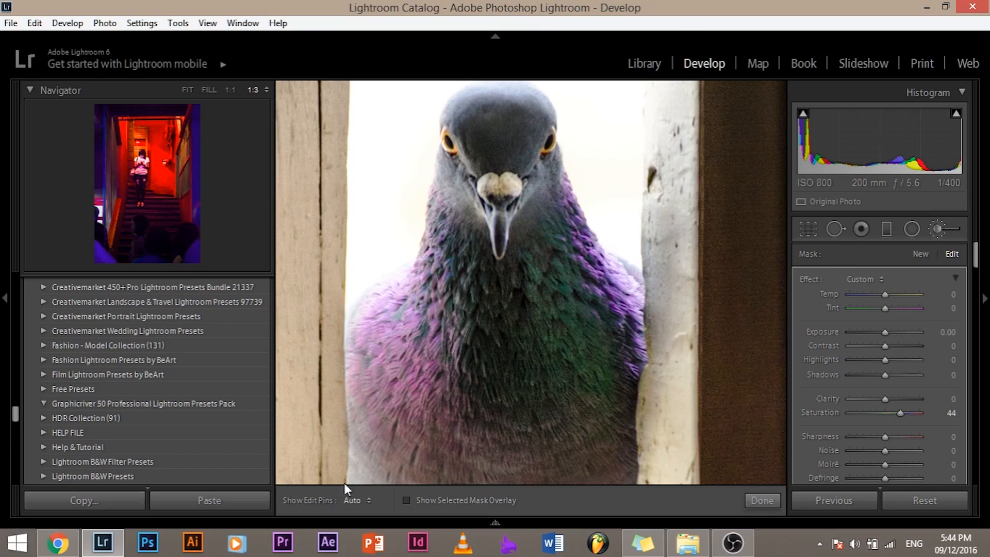
{"action": "left_click", "coordinate": [407, 501]}
{"action": "mouse_move", "coordinate": [898, 413]}
{"action": "left_mouse_down"}
{"action": "mouse_move", "coordinate": [952, 420]}
{"action": "mouse_move", "coordinate": [902, 416]}
{"action": "left_mouse_up"}
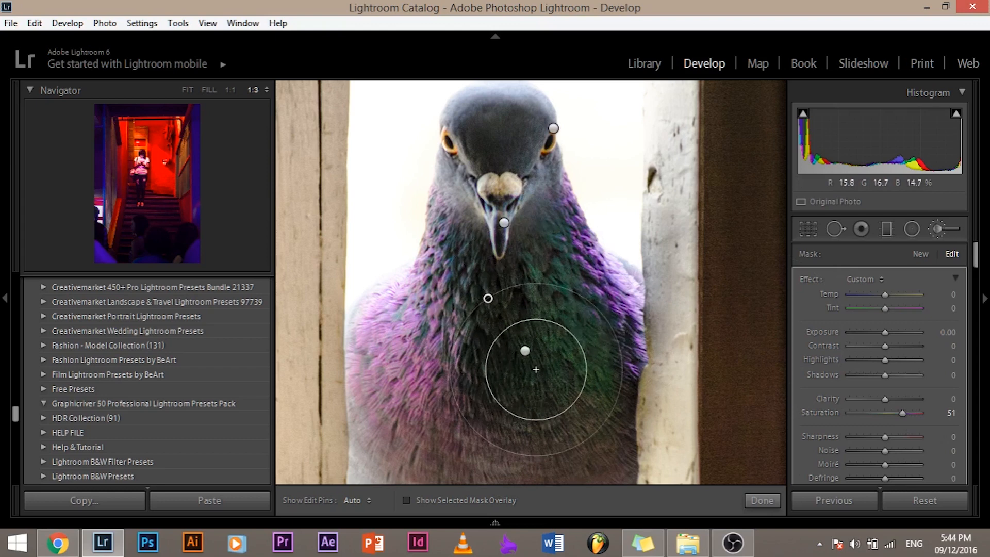
Delete the chest saturation adjustment and undo the deletion.
{"action": "key", "text": "Delete"}
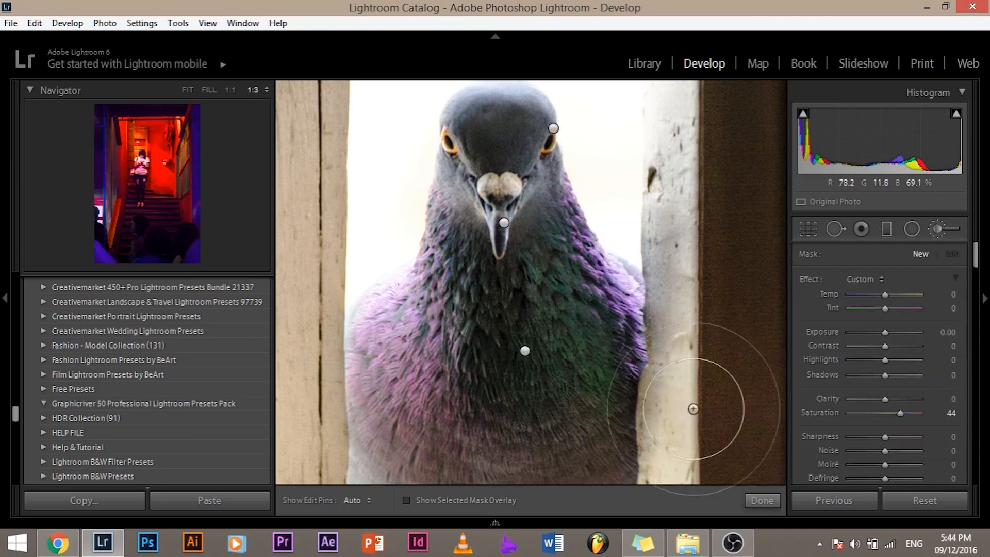
{"action": "key", "text": "ctrl+z"}
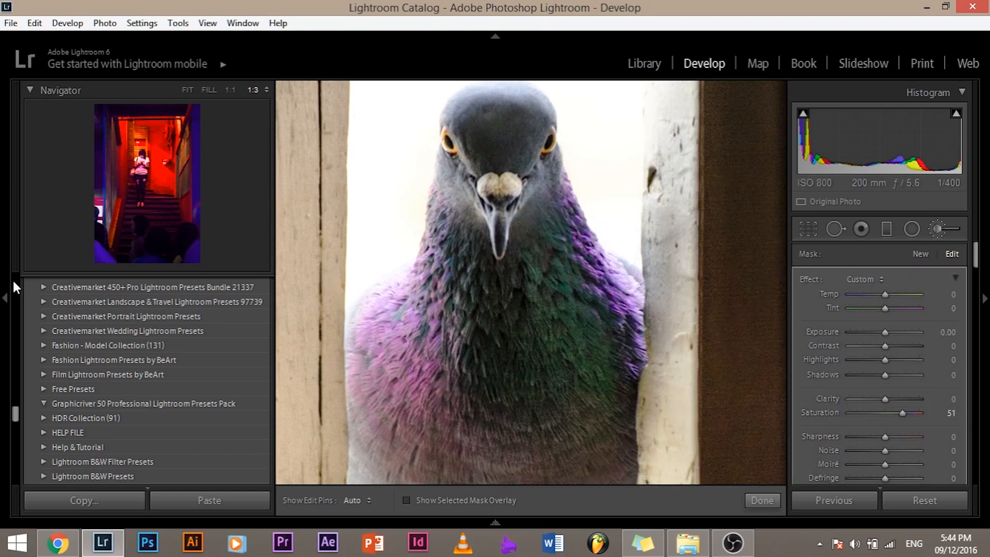
Hide the left side panel and set the clarity of the brush adjustment pinned on the pigeon's beak to 3.
{"action": "left_click", "coordinate": [2, 315]}
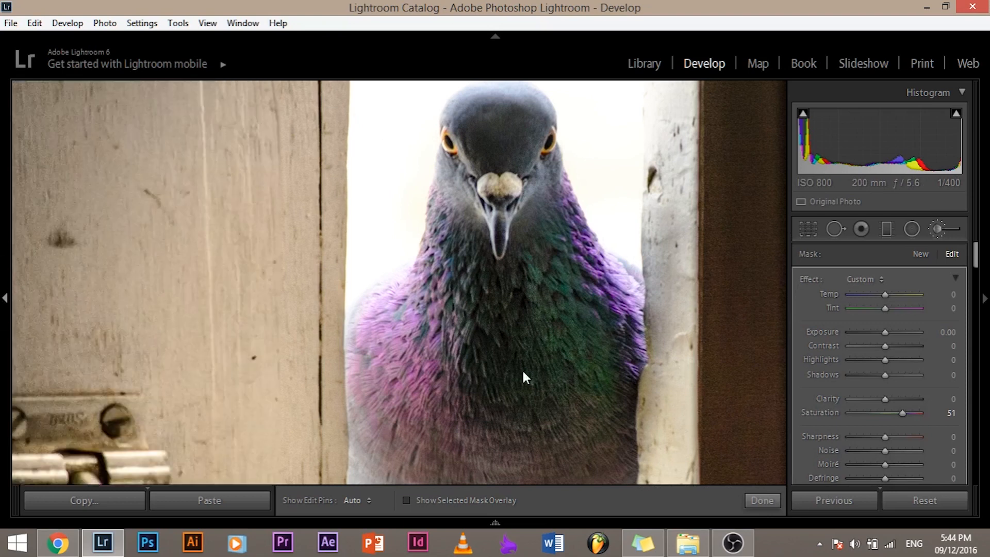
{"action": "left_click", "coordinate": [504, 222]}
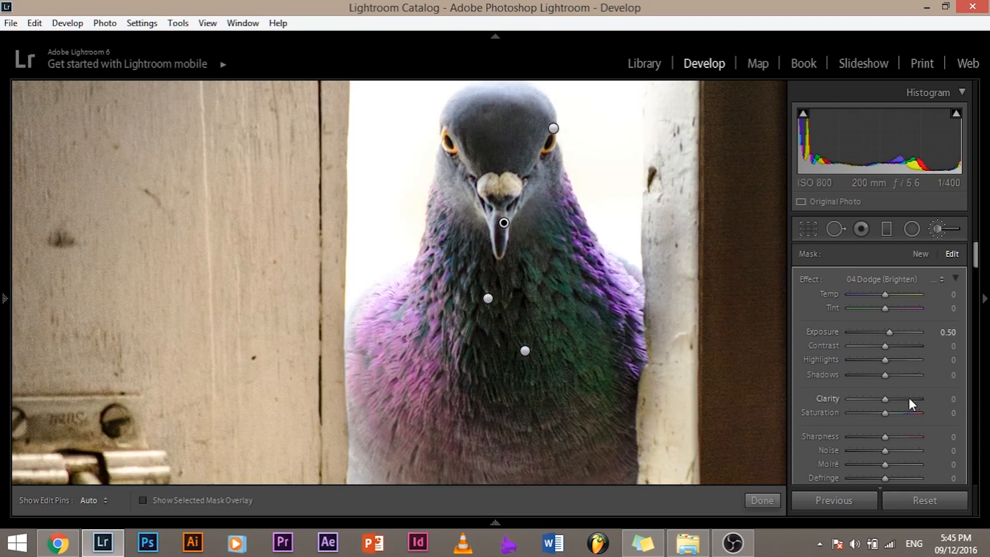
{"action": "mouse_move", "coordinate": [884, 398]}
{"action": "left_mouse_down"}
{"action": "mouse_move", "coordinate": [908, 394]}
{"action": "mouse_move", "coordinate": [884, 397]}
{"action": "left_mouse_up"}
{"action": "double_click", "coordinate": [884, 398]}
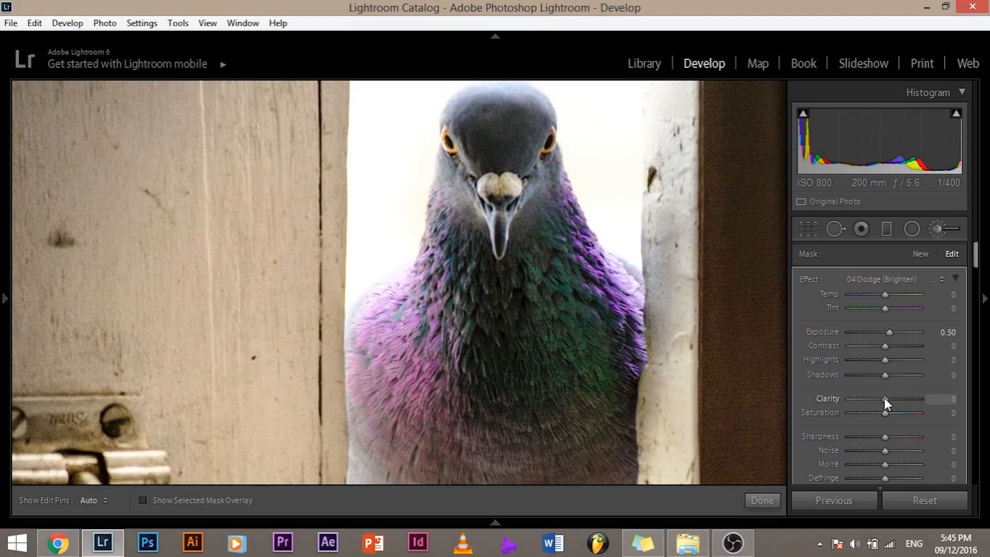
{"action": "mouse_move", "coordinate": [885, 397]}
{"action": "left_mouse_down"}
{"action": "mouse_move", "coordinate": [914, 392]}
{"action": "mouse_move", "coordinate": [886, 400]}
{"action": "left_mouse_up"}
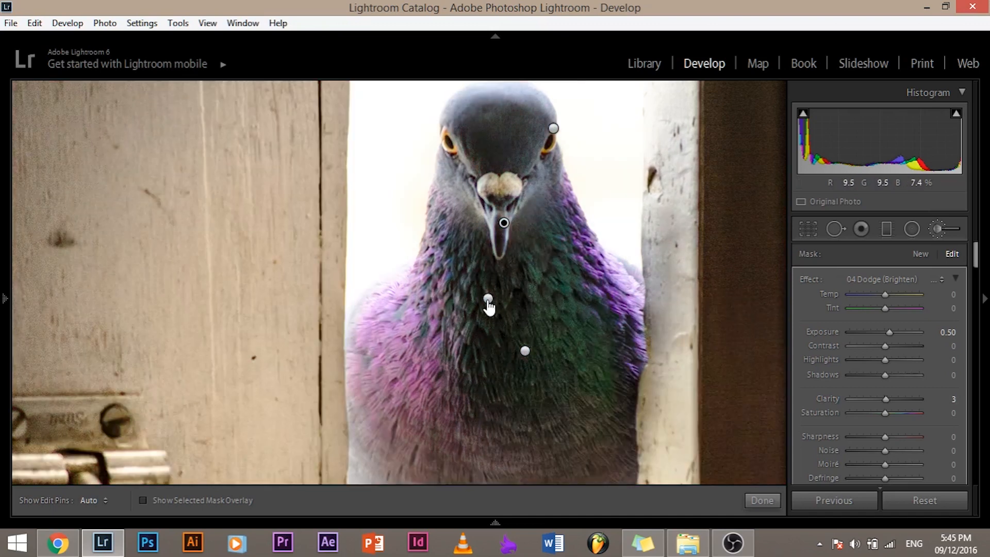
Compare the chest adjustment's edit mode with new-mask mode and dismiss the desktop notification.
{"action": "left_click", "coordinate": [487, 299]}
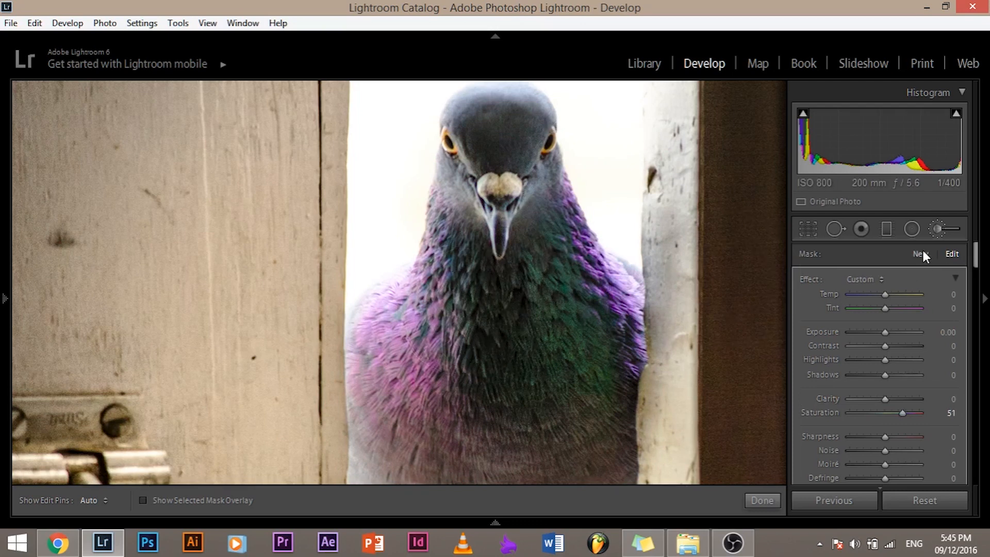
{"action": "left_click", "coordinate": [921, 254]}
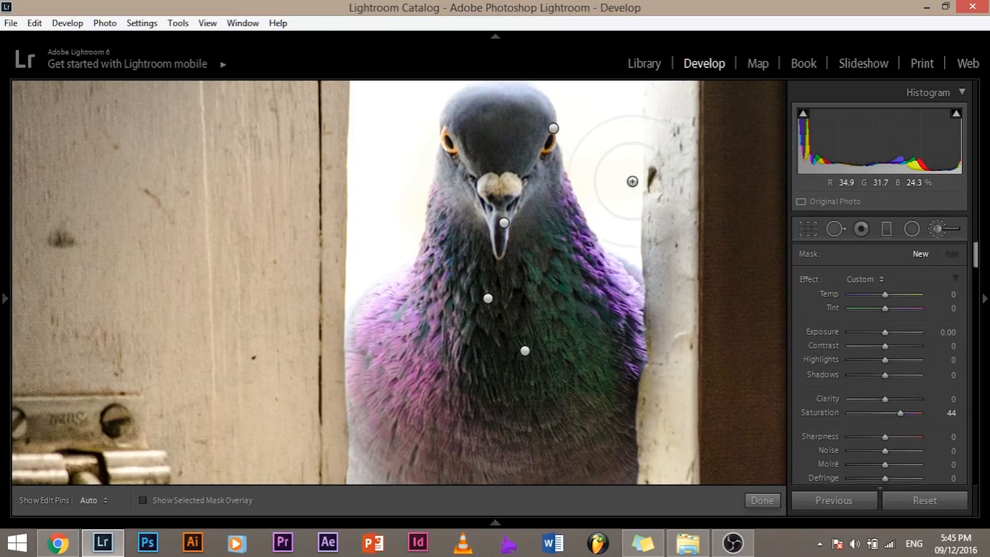
{"action": "left_click", "coordinate": [487, 298]}
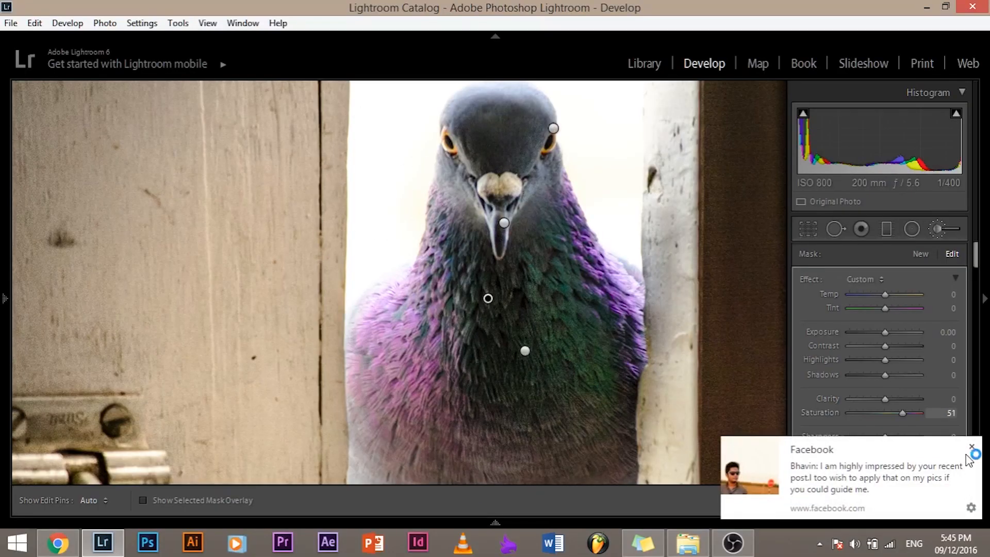
{"action": "left_click", "coordinate": [972, 447]}
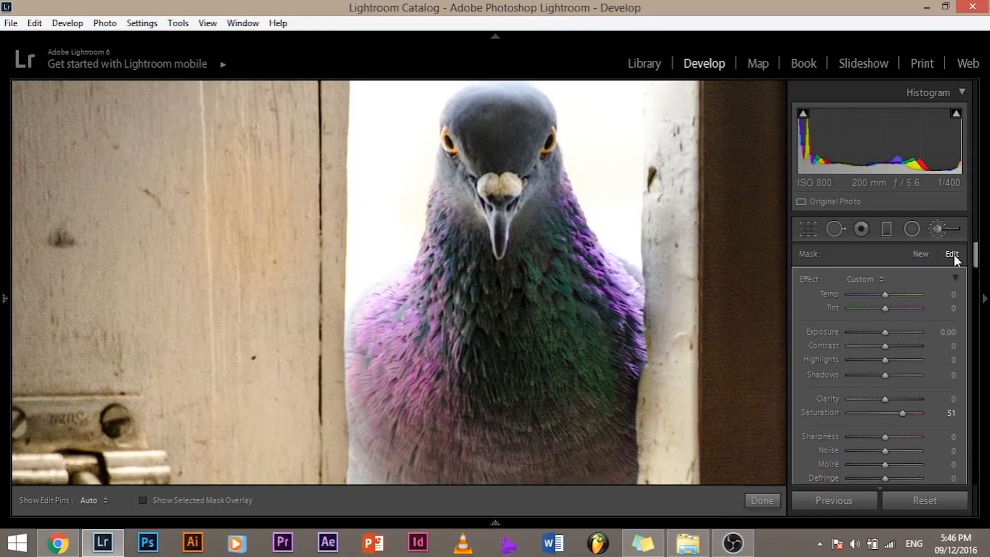
Start a new mask with reset effect sliders, brush clarity 46 onto the pigeon's face and raise that adjustment's clarity to 100.
{"action": "left_click", "coordinate": [919, 253]}
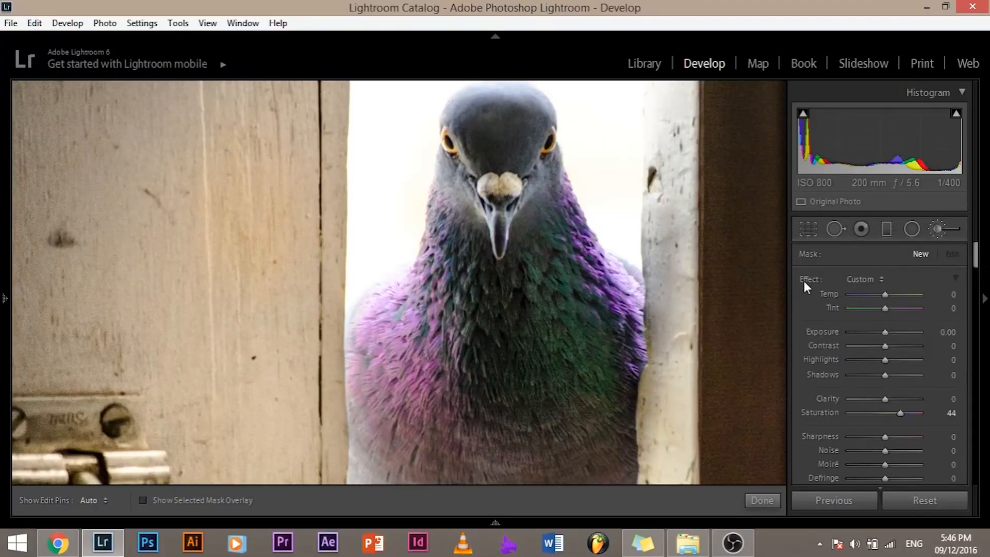
{"action": "double_click", "coordinate": [804, 281]}
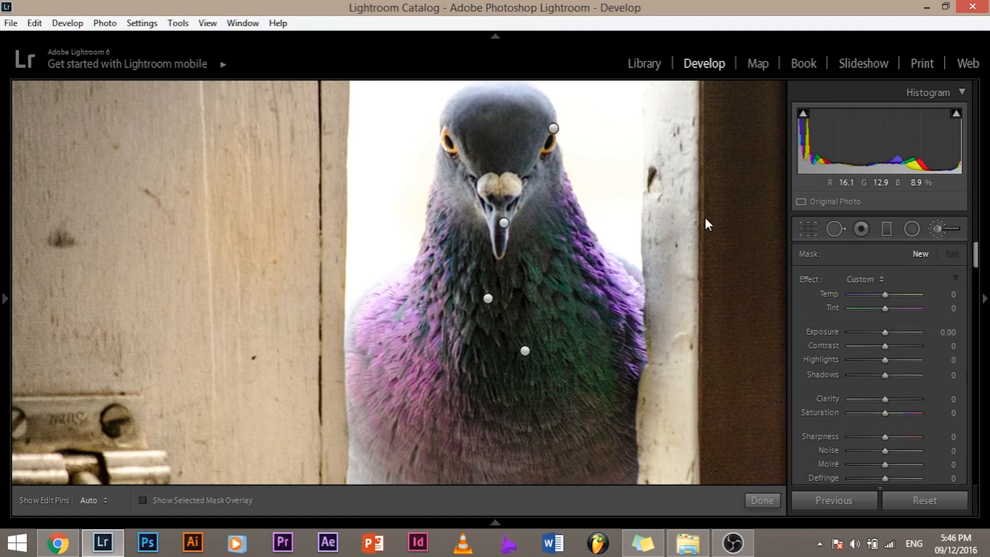
{"action": "left_click_drag", "start_coordinate": [882, 399], "coordinate": [898, 399]}
{"action": "key", "text": "h"}
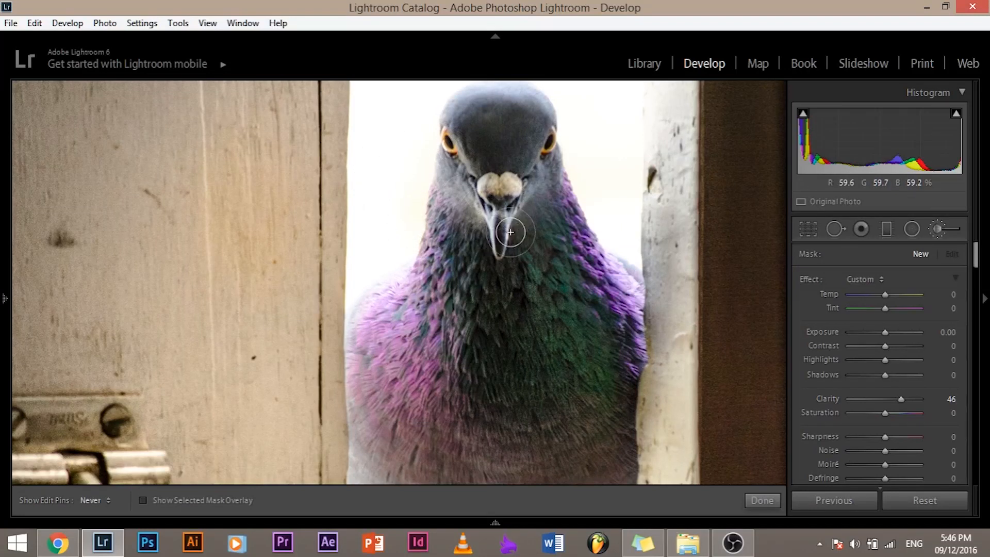
{"action": "key", "text": "h"}
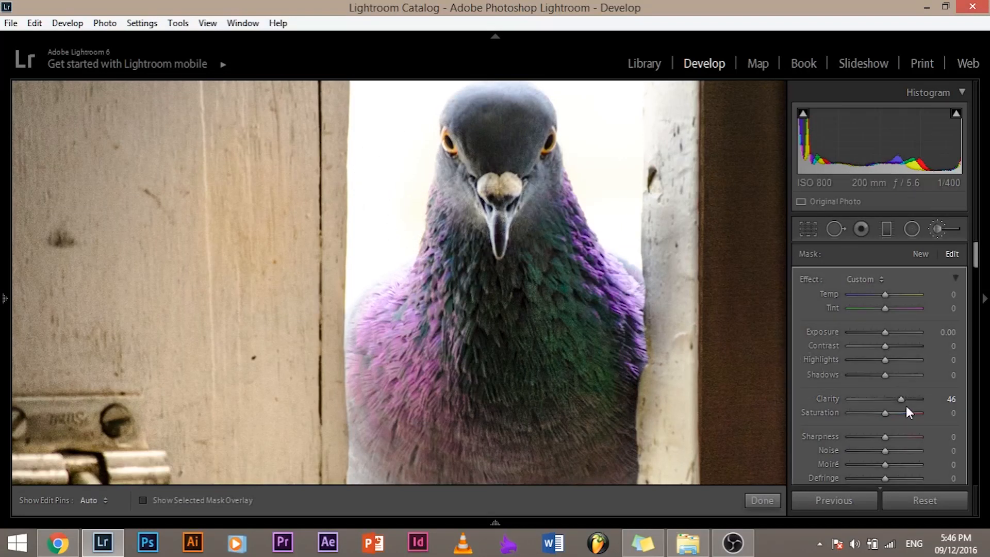
{"action": "left_click_drag", "start_coordinate": [918, 397], "coordinate": [927, 396]}
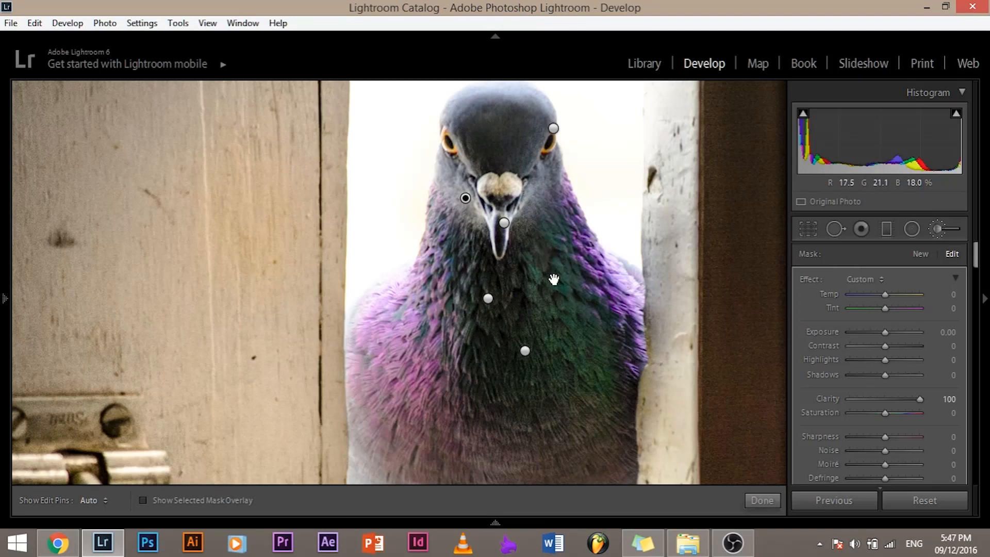
Show the whole pigeon photo and delete the brush adjustment pinned on the door bolt's black knob.
{"action": "left_click", "coordinate": [549, 283]}
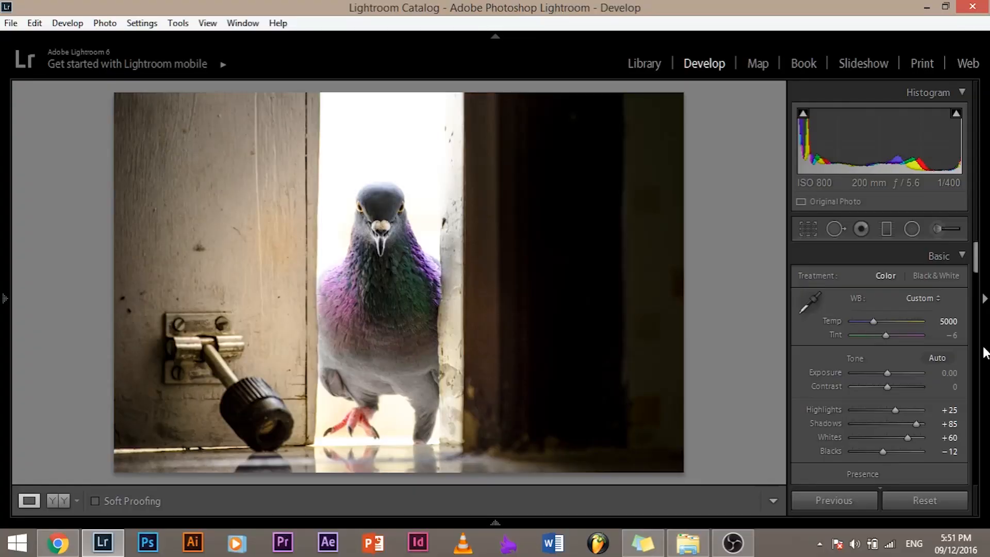
{"action": "left_click", "coordinate": [938, 229]}
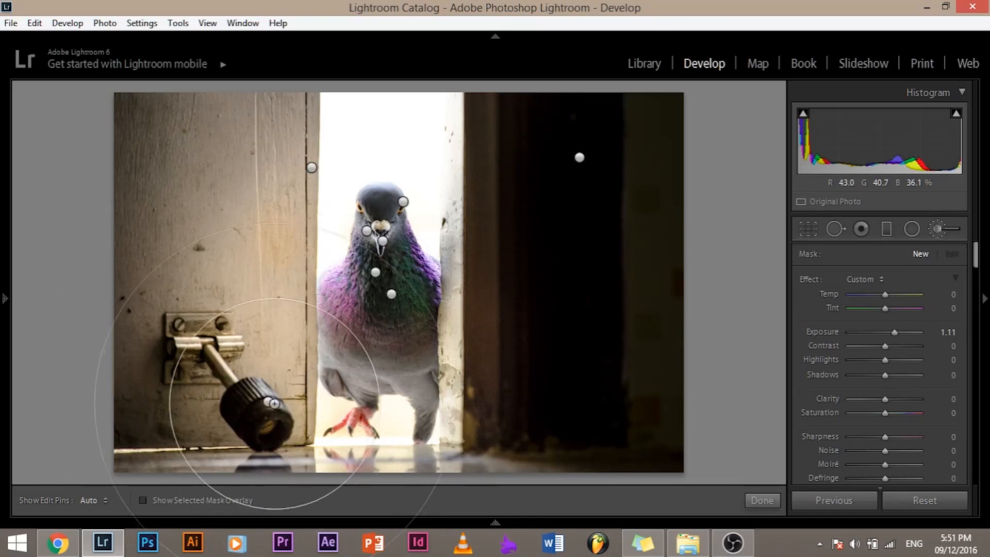
{"action": "left_click", "coordinate": [268, 402]}
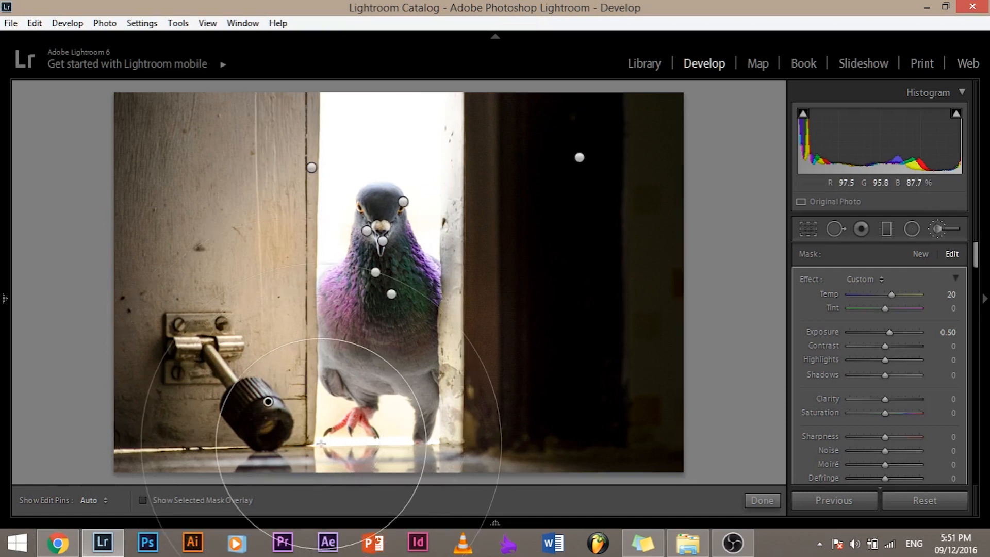
{"action": "key", "text": "Delete"}
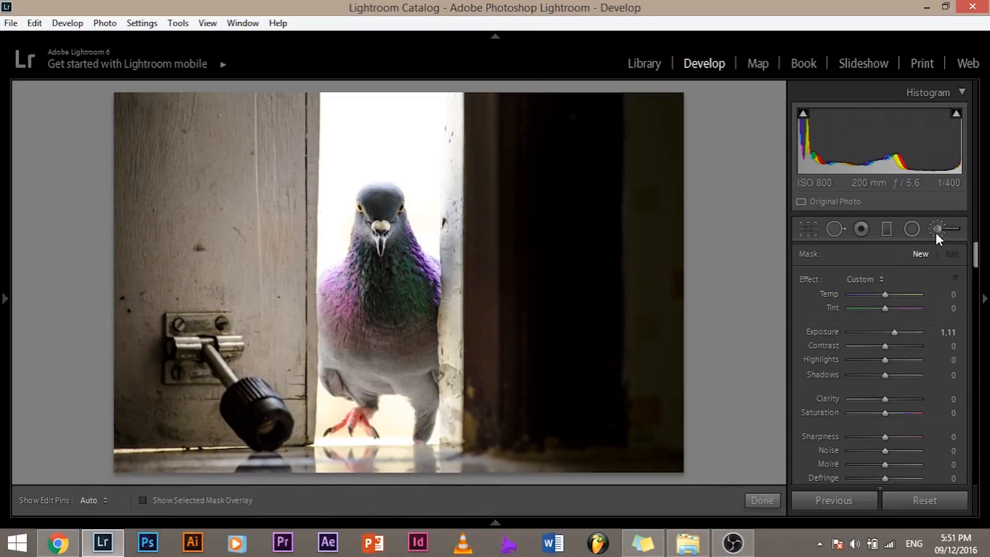
Reset the new brush's exposure, set it to 0.95 and paint over the wooden door beside the pigeon.
{"action": "double_click", "coordinate": [836, 335]}
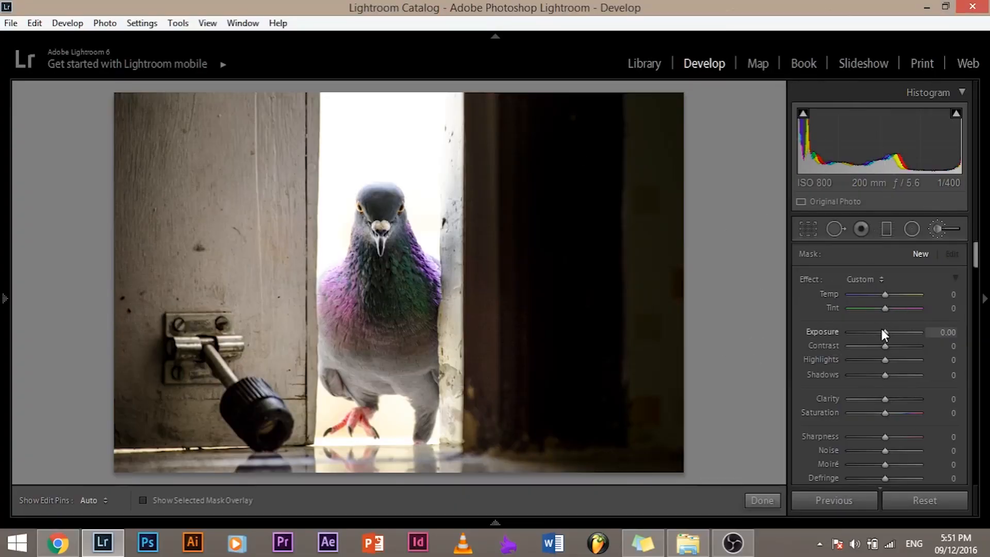
{"action": "left_click_drag", "start_coordinate": [880, 329], "coordinate": [893, 332]}
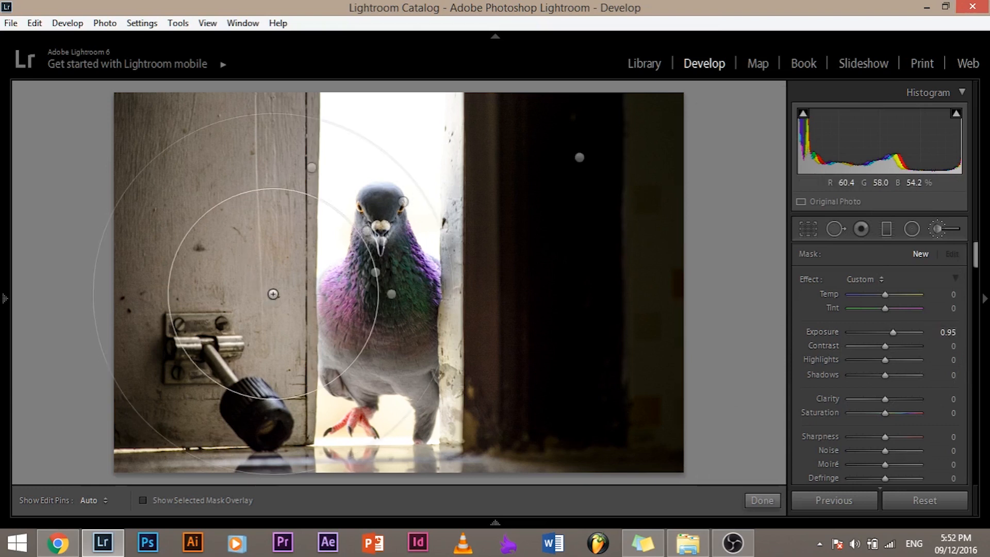
{"action": "key", "text": "h"}
{"action": "left_click", "coordinate": [288, 276]}
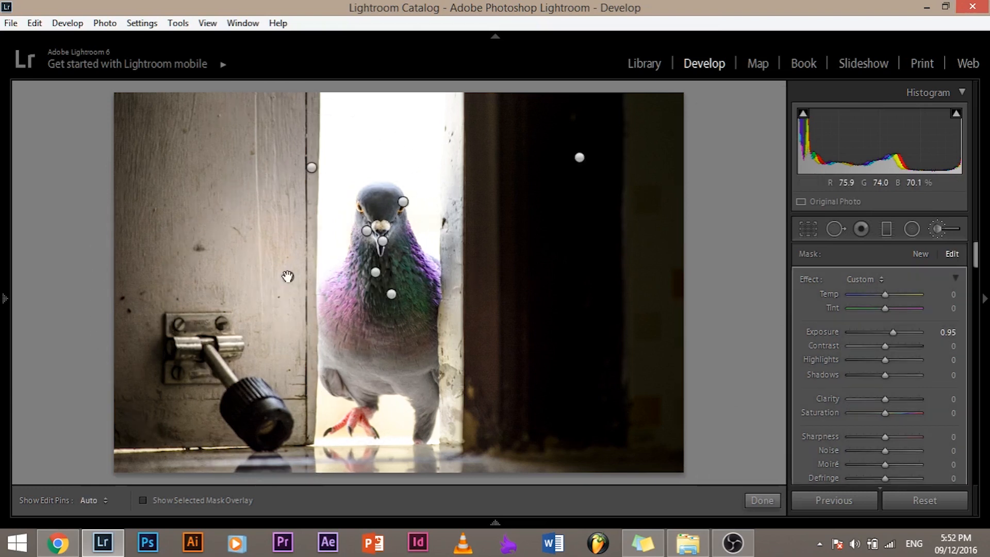